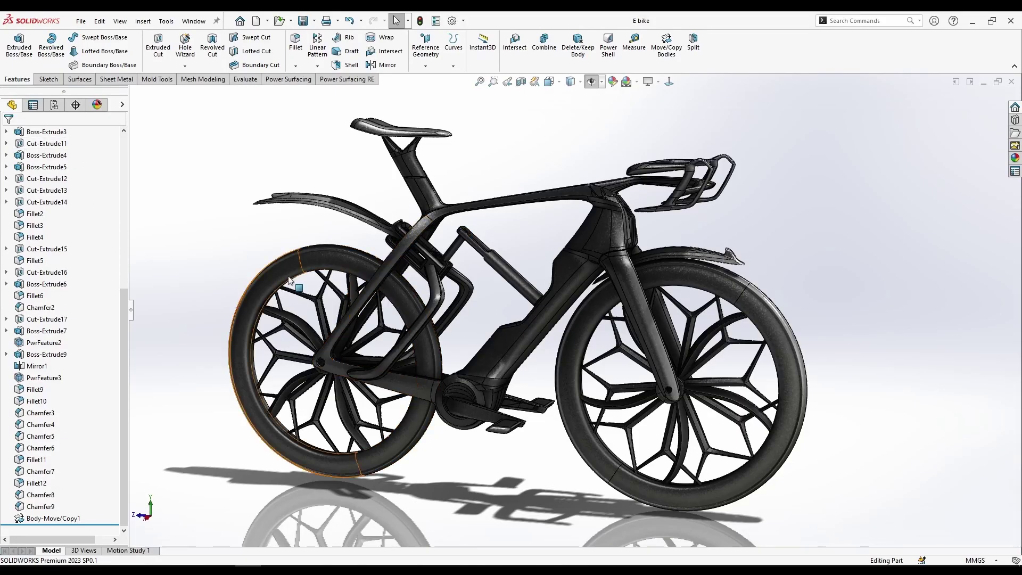
# Save a copy of the E bike part to the Desktop as a STEP AP214 file named "E bike 5"
pyautogui.click(80, 22)
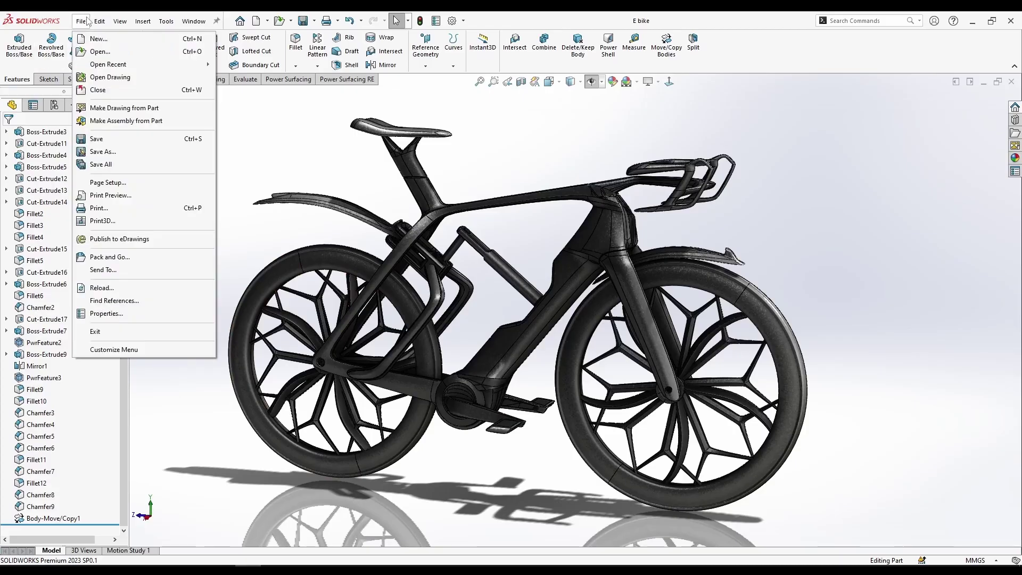
pyautogui.click(113, 152)
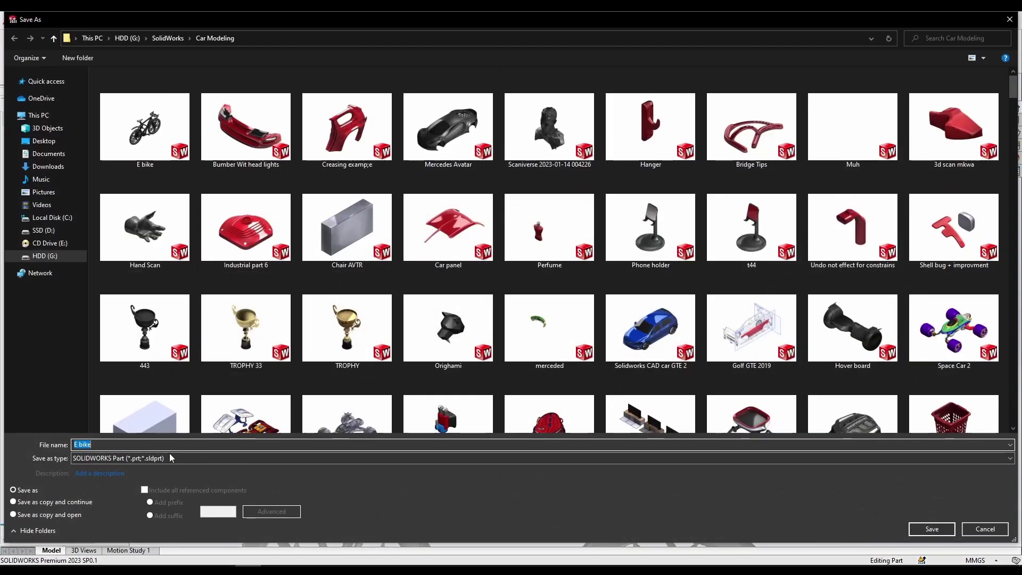
pyautogui.click(170, 459)
pyautogui.click(59, 145)
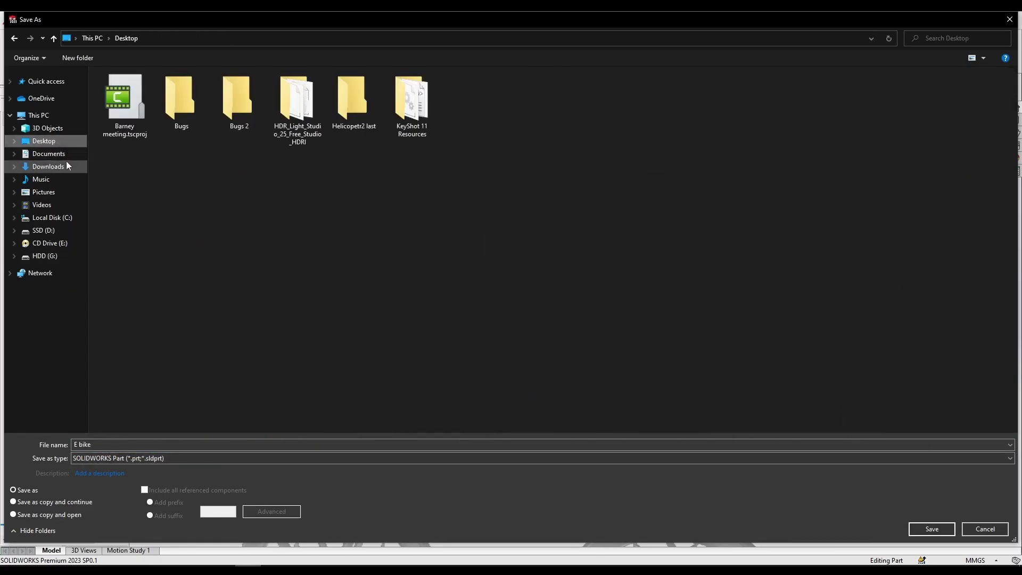
pyautogui.click(192, 458)
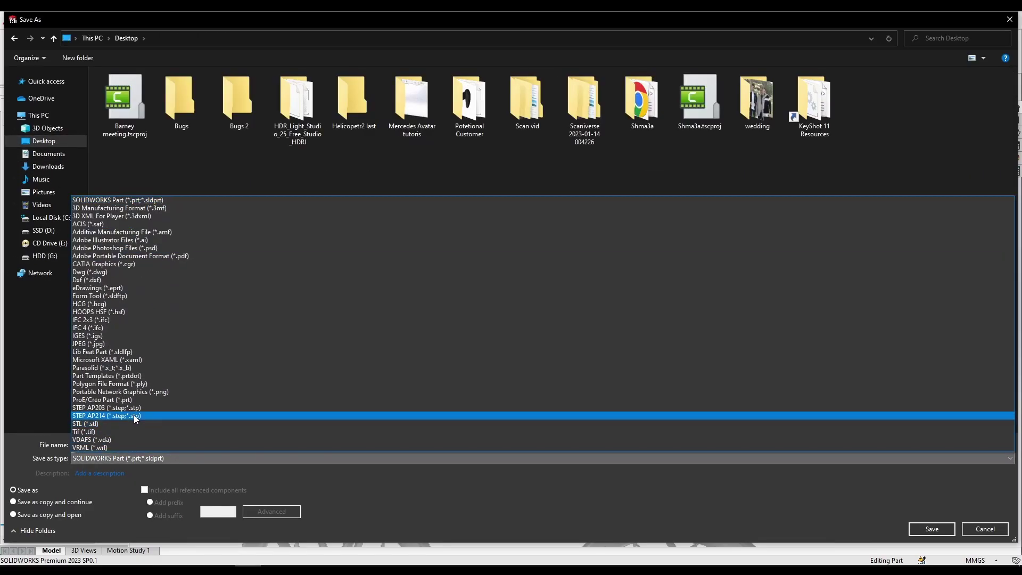
pyautogui.click(133, 415)
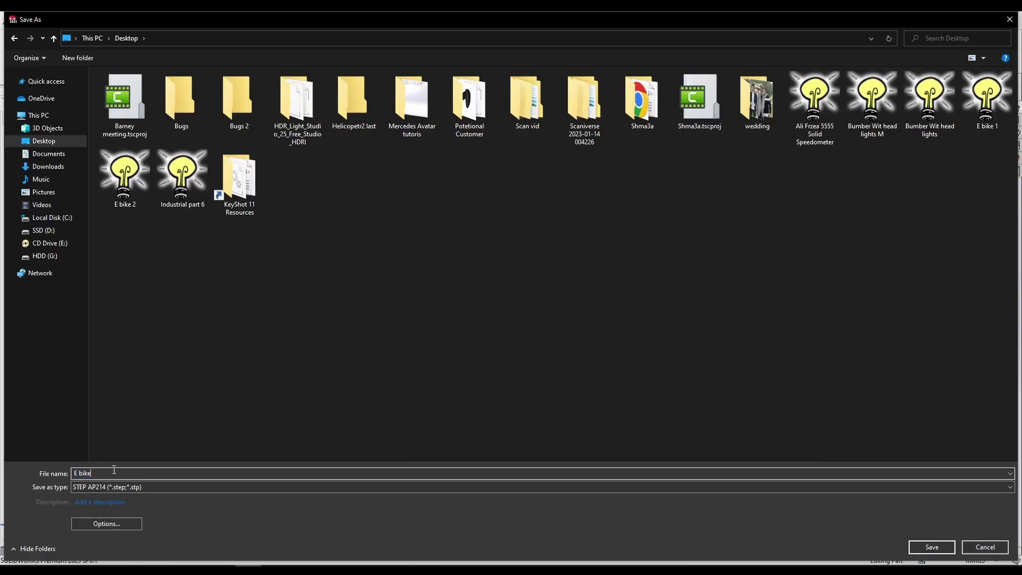
pyautogui.write('5')
pyautogui.click(932, 547)
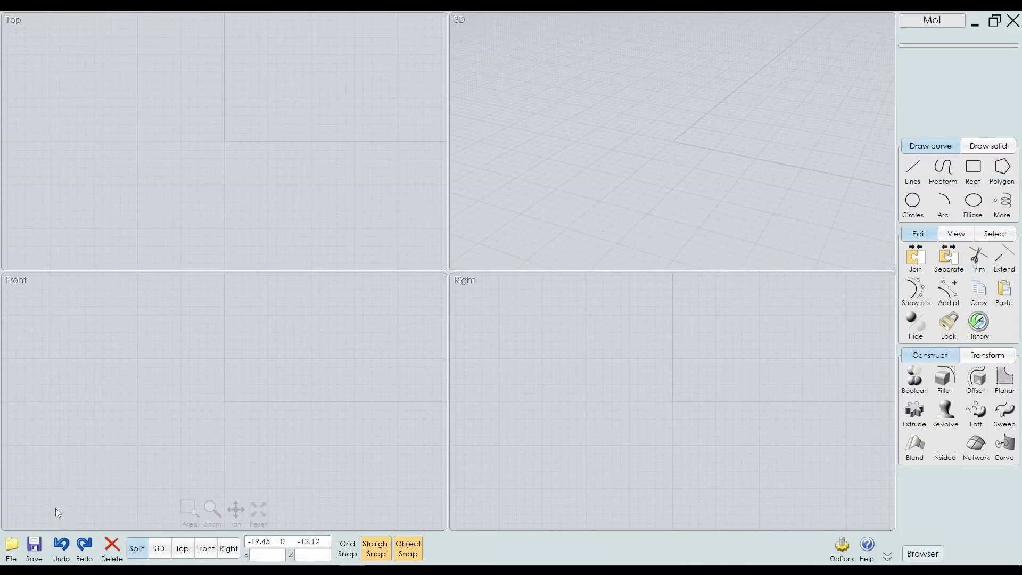
# Switch to MoI and import the STEP file "E bike 5" from the Desktop
pyautogui.click(11, 551)
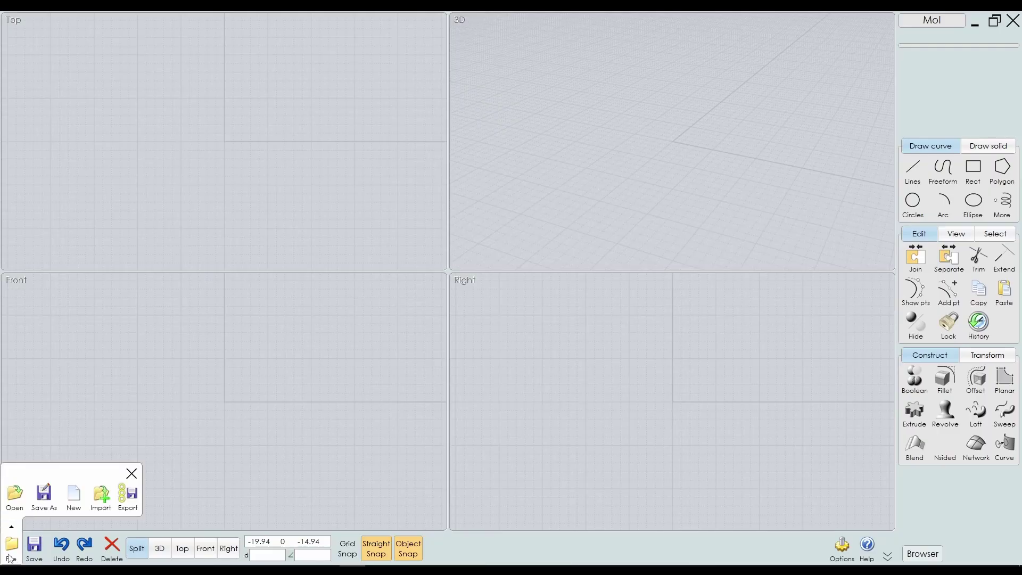
pyautogui.click(100, 500)
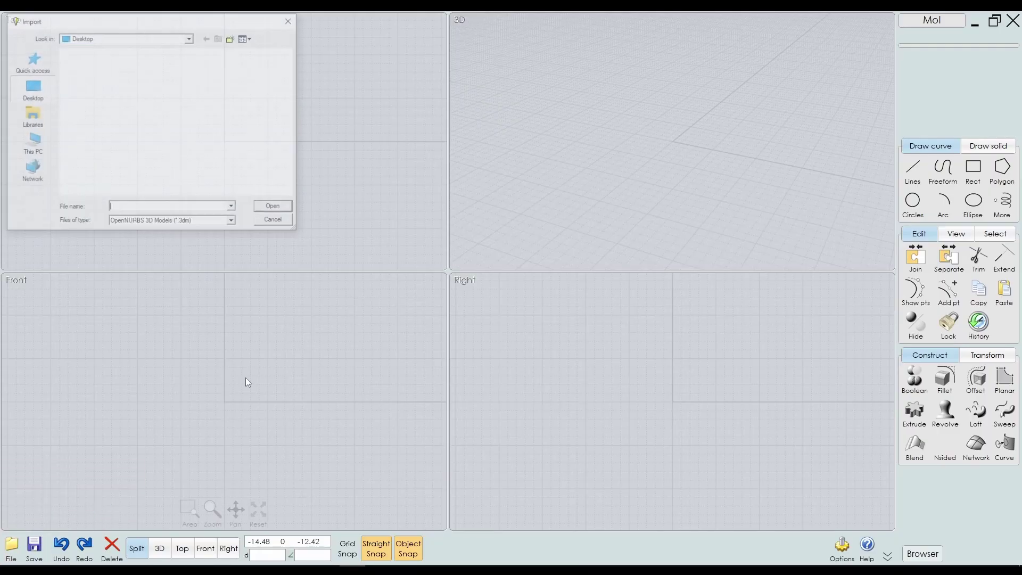
pyautogui.scroll(-5, 160, 171)
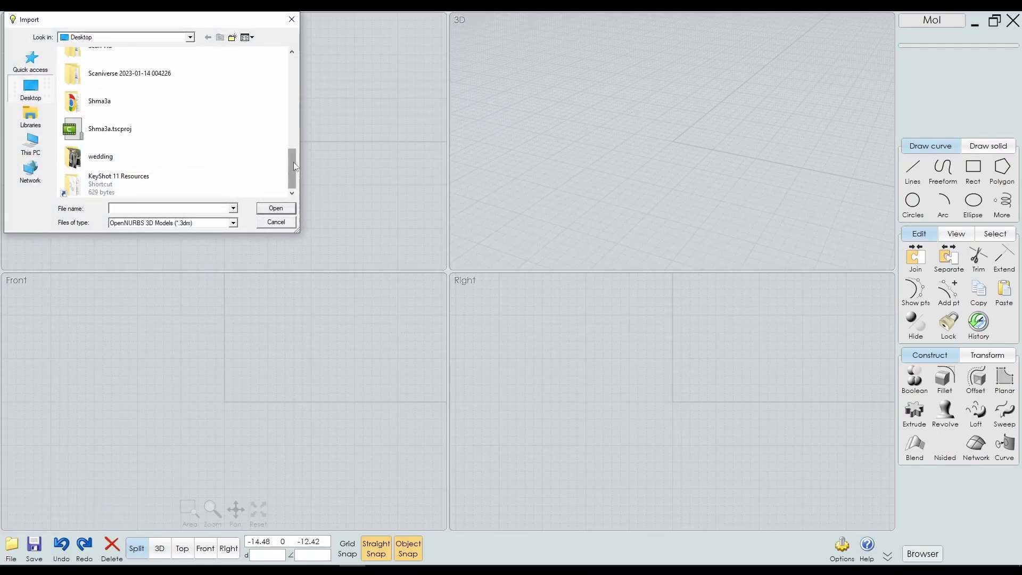
pyautogui.scroll(3, 294, 168)
pyautogui.scroll(-3, 295, 167)
pyautogui.click(233, 222)
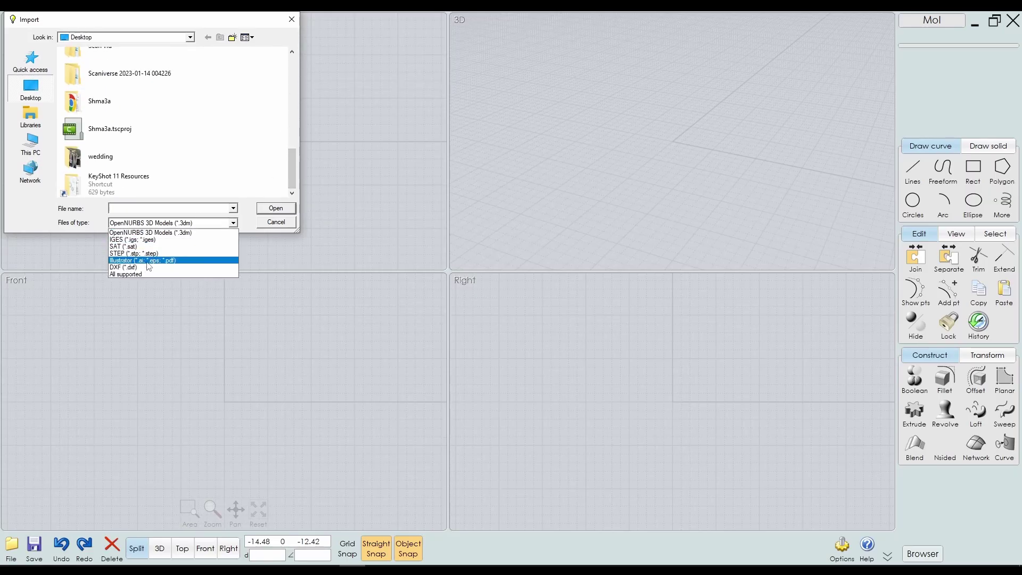
pyautogui.click(130, 254)
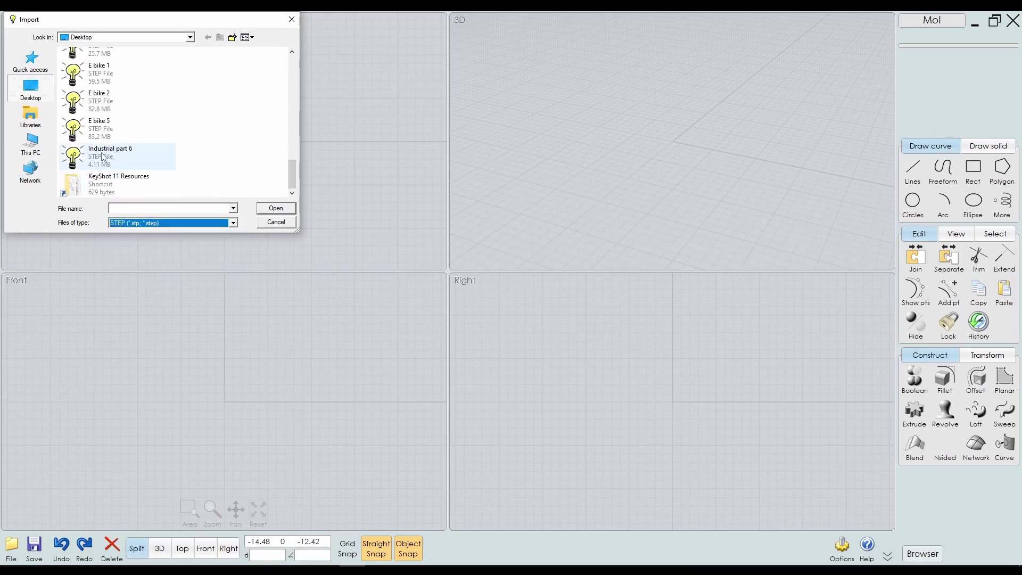
pyautogui.click(97, 133)
pyautogui.doubleClick(103, 137)
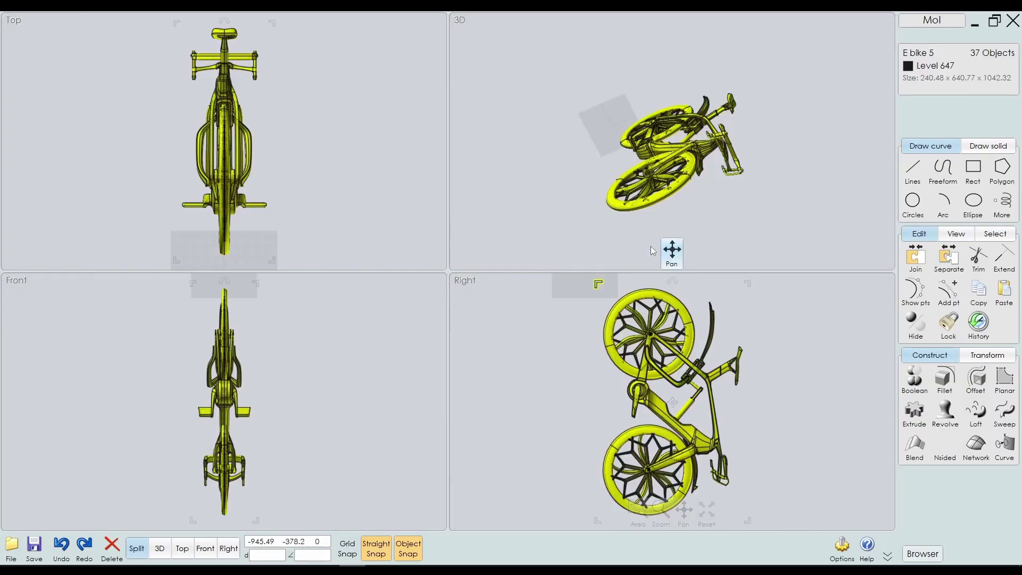
# Save the imported bike to the Desktop as a Wavefront OBJ file named "E BIKE J"
pyautogui.moveTo(698, 255); pyautogui.dragTo(754, 175)
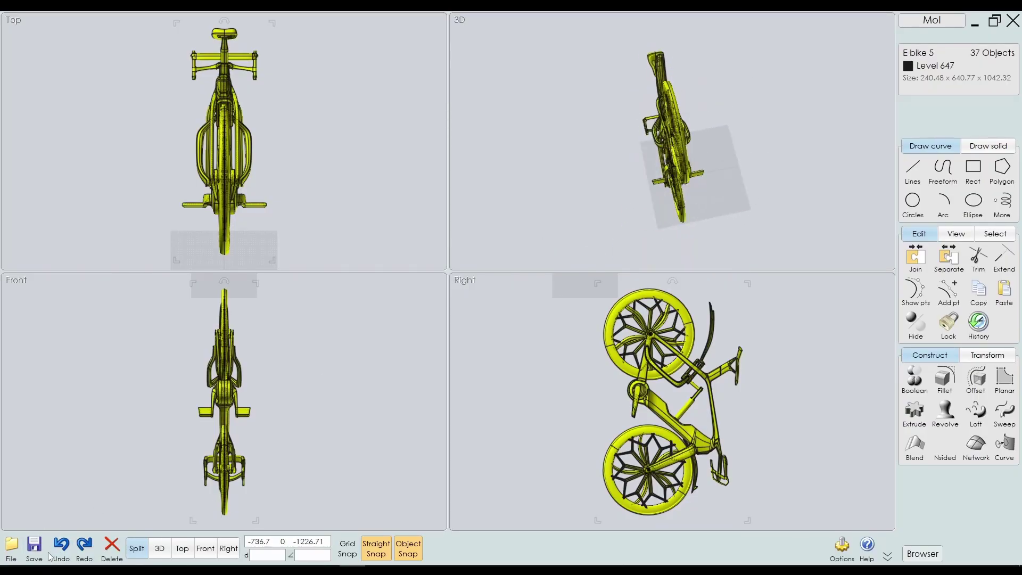
pyautogui.click(33, 547)
pyautogui.click(213, 224)
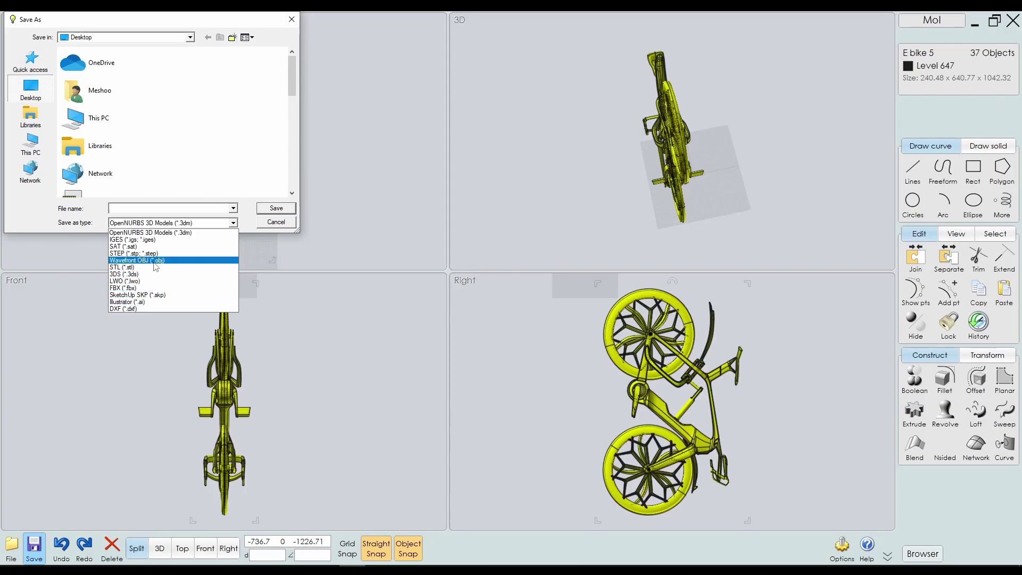
pyautogui.click(158, 260)
pyautogui.click(168, 210)
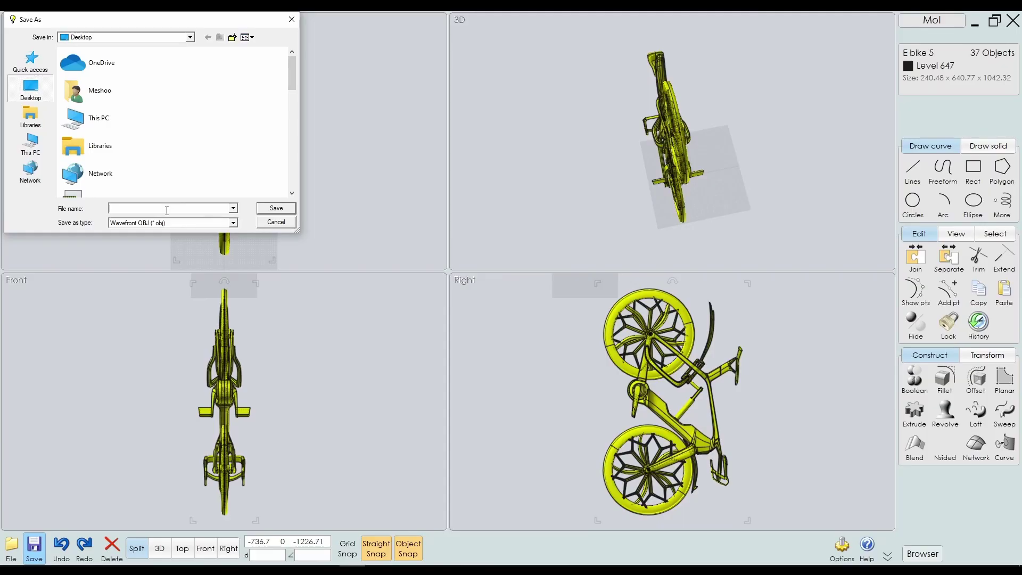
pyautogui.write('E BIKE')
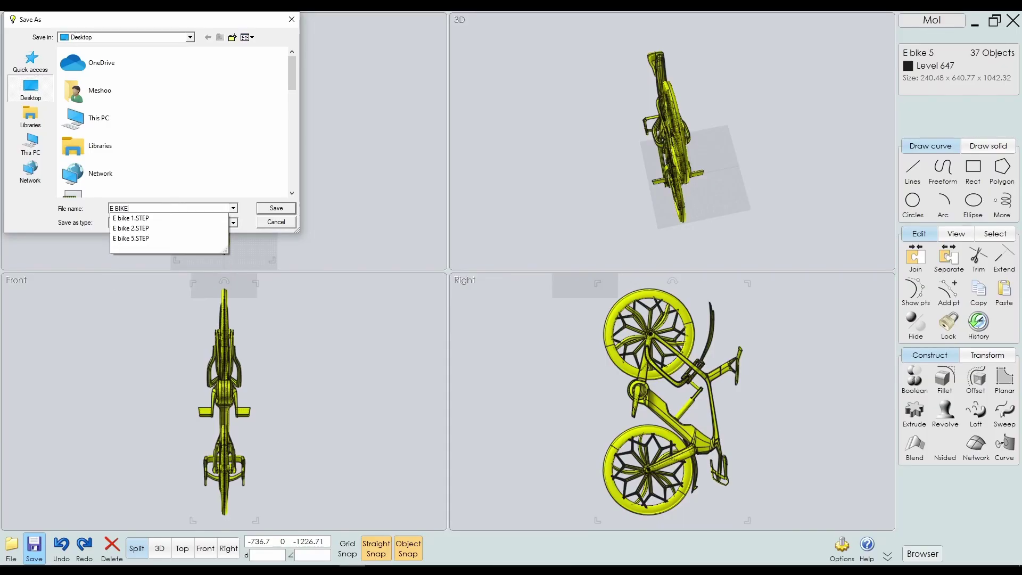
pyautogui.write(' J')
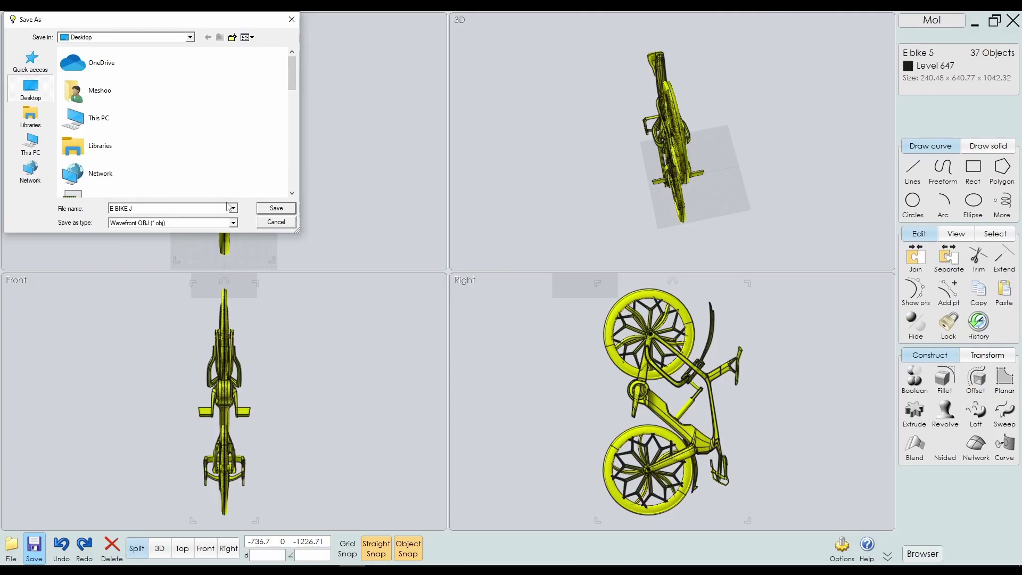
pyautogui.click(276, 209)
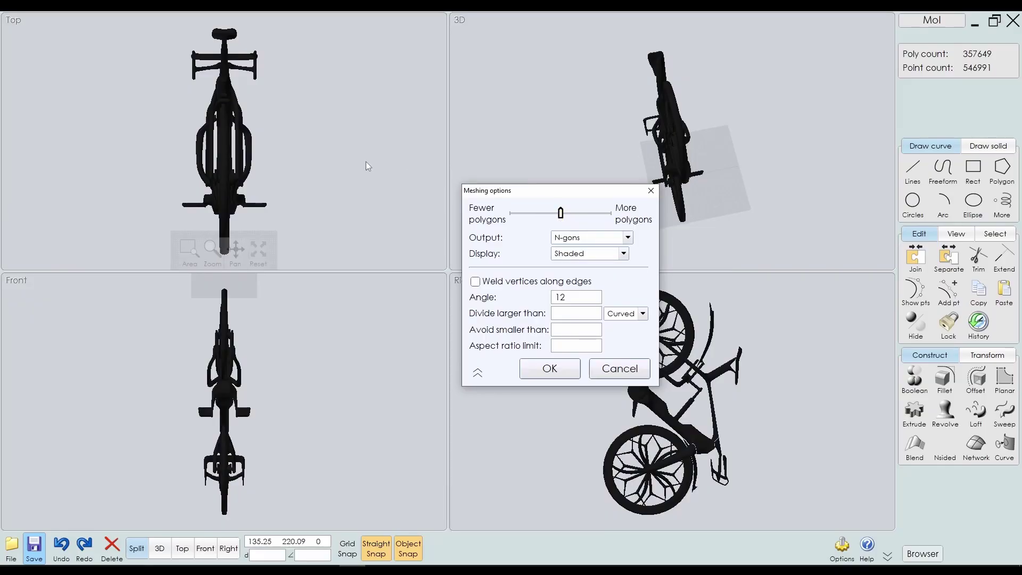
# Raise the OBJ mesh density to an angle of about 5.11 with N-gons output and complete the export
pyautogui.scroll(6, 221, 122)
pyautogui.scroll(-2, 252, 128)
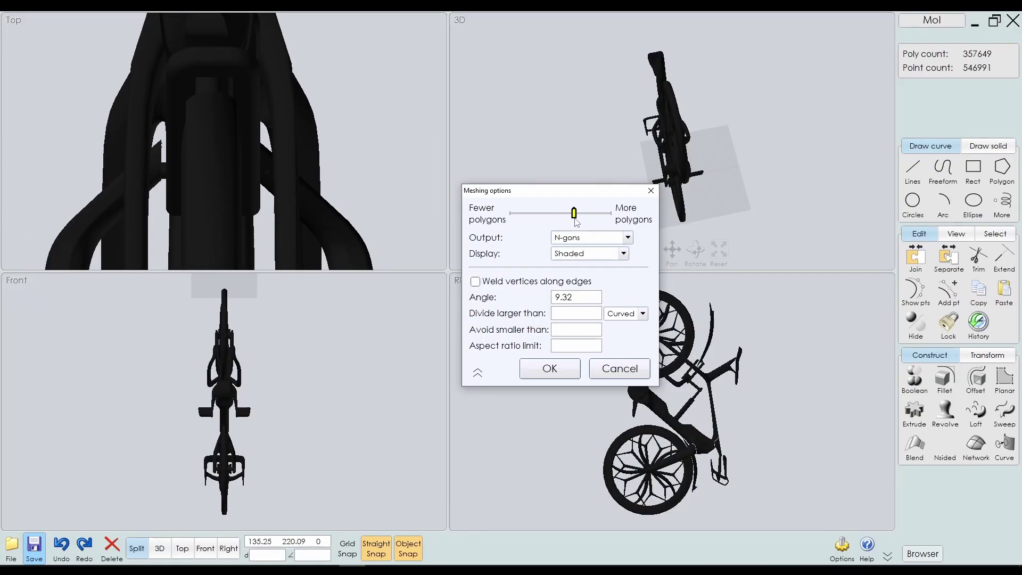
pyautogui.moveTo(575, 214); pyautogui.dragTo(584, 215)
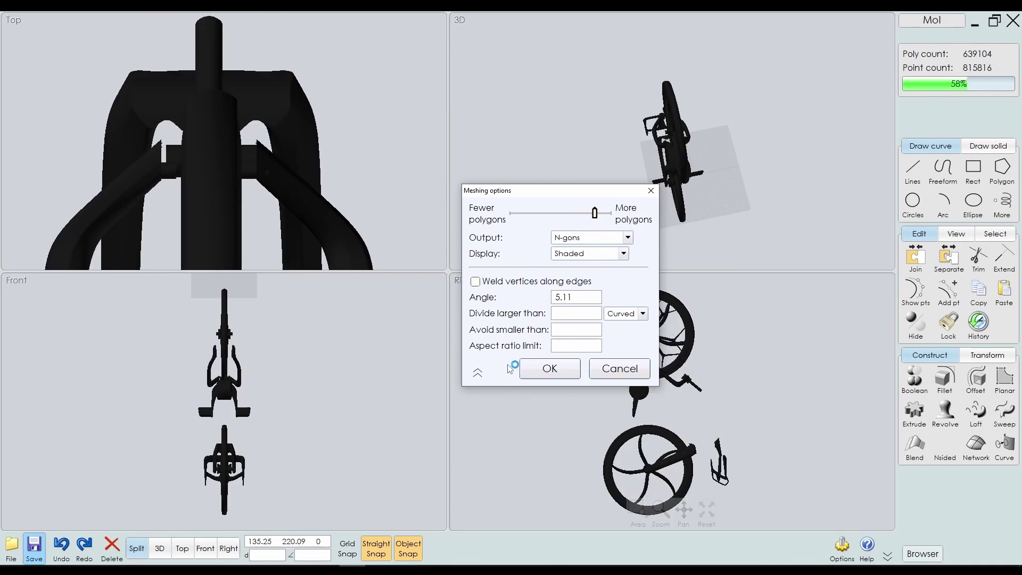
pyautogui.click(548, 369)
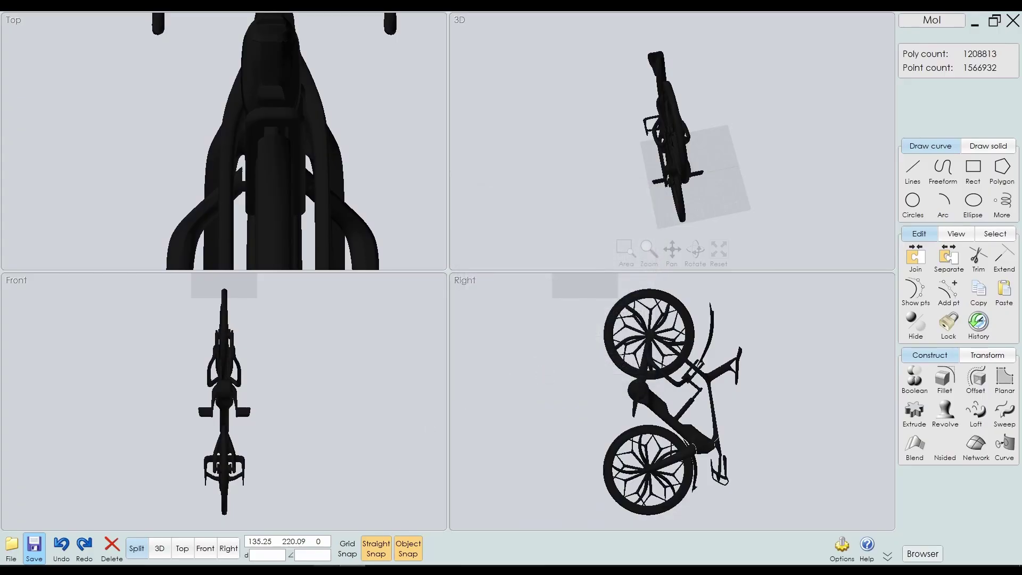
pyautogui.click(347, 201)
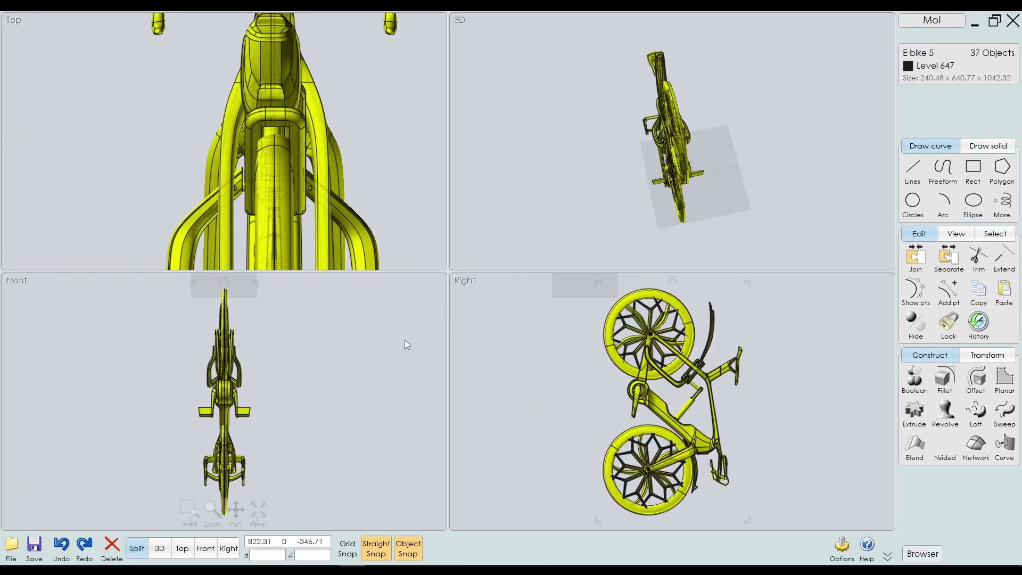
pyautogui.moveTo(694, 416); pyautogui.dragTo(672, 420, button='right')
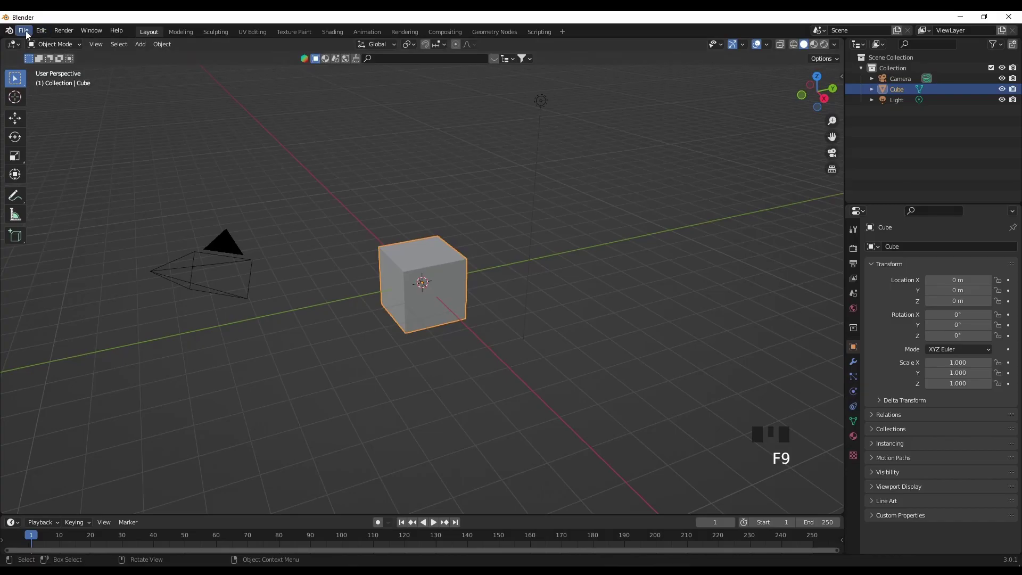
# Switch to Blender and import the Wavefront file "E BIKE J.obj" from the Desktop
pyautogui.click(25, 33)
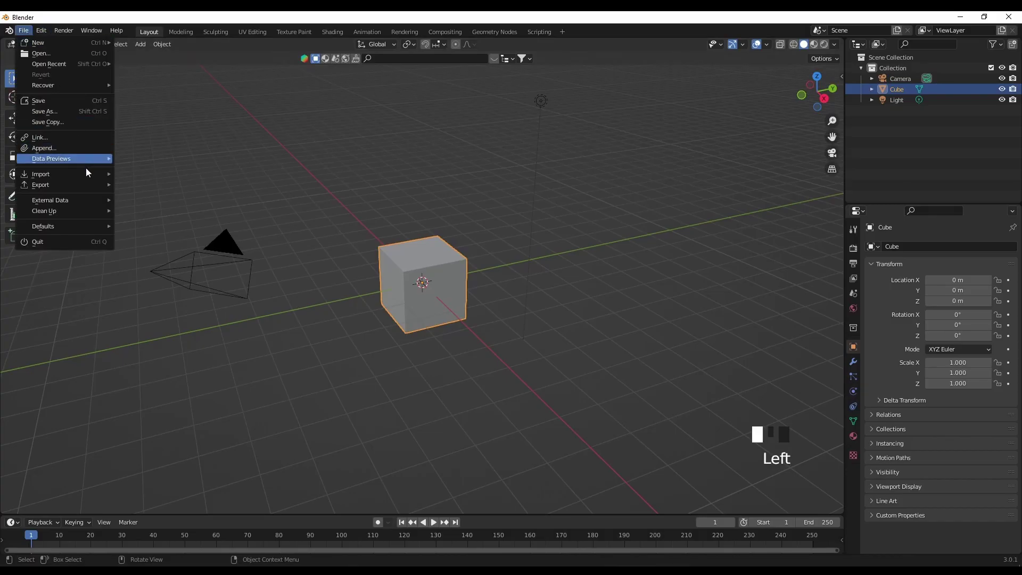
pyautogui.moveTo(69, 173)
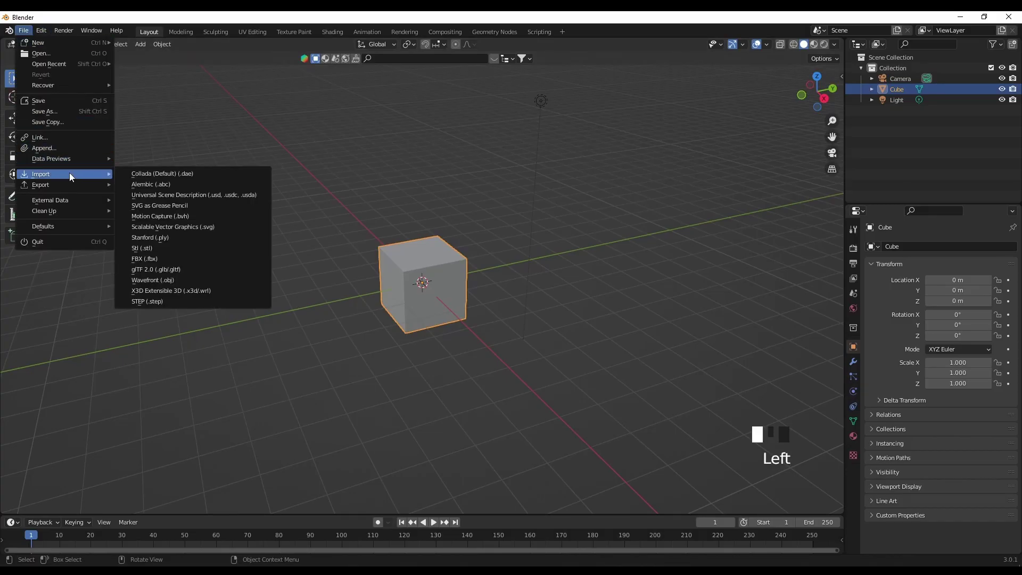
pyautogui.click(157, 281)
pyautogui.click(278, 258)
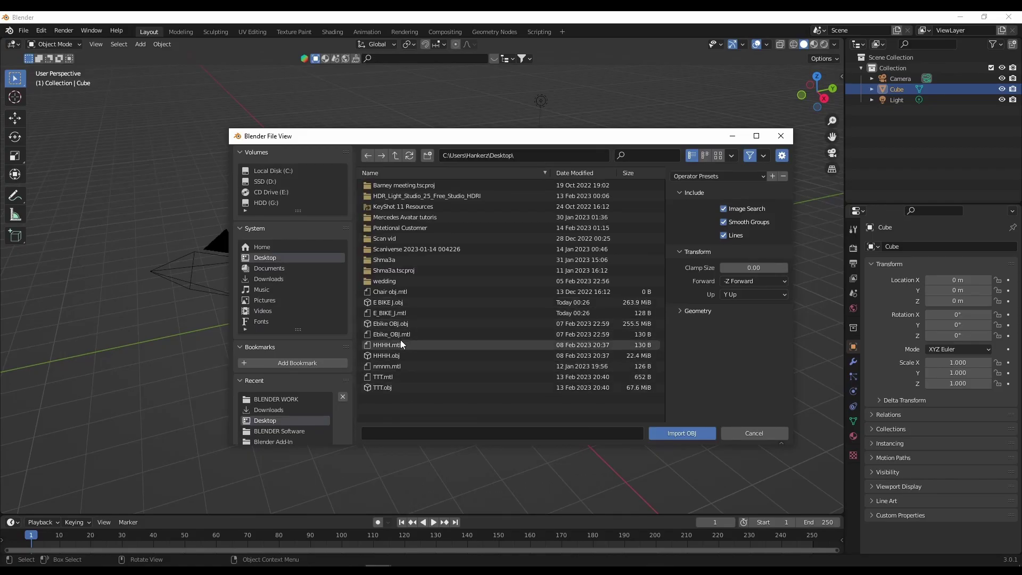
pyautogui.click(392, 315)
pyautogui.click(394, 302)
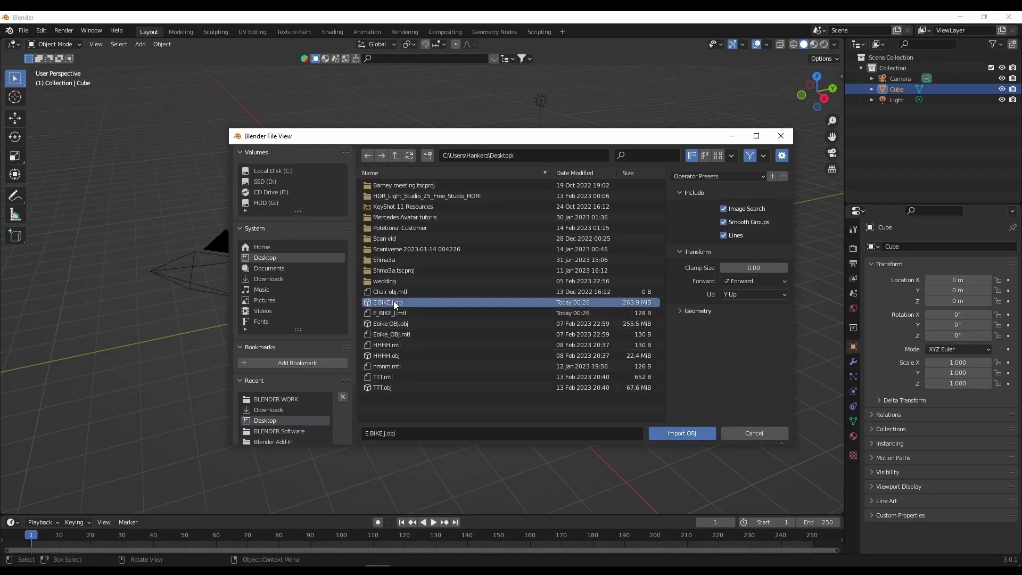
pyautogui.click(682, 434)
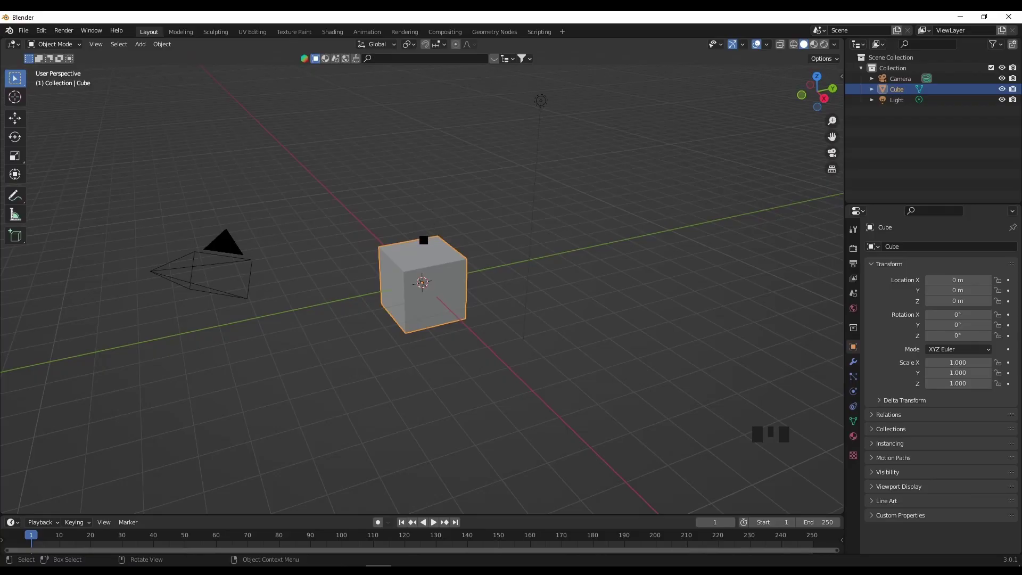
pyautogui.press('F9')
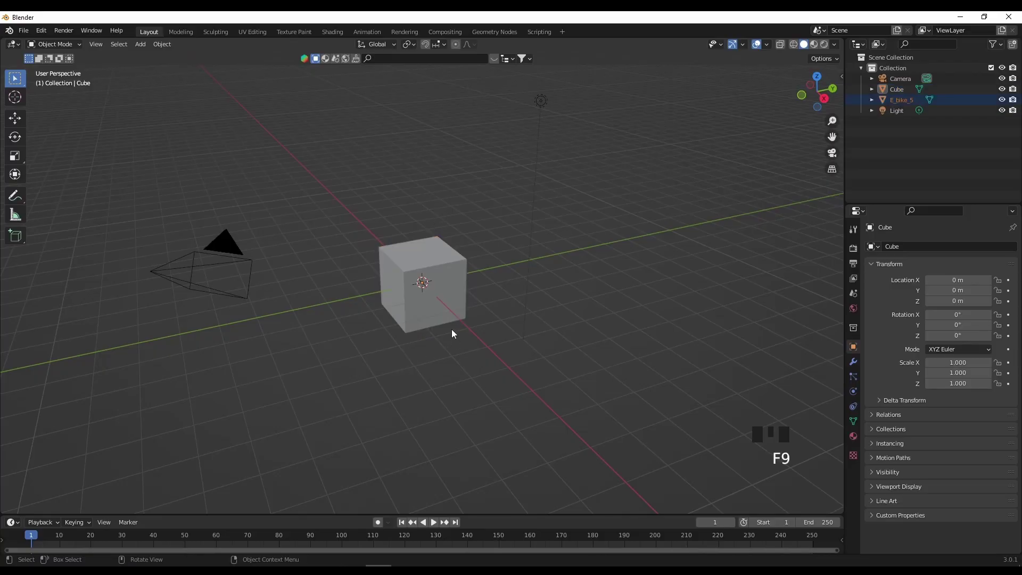
# Scale the imported bike down uniformly to a small fraction of its size
pyautogui.scroll(-16, 433, 284)
pyautogui.scroll(-8, 433, 288)
pyautogui.scroll(4, 446, 275)
pyautogui.scroll(1, 559, 215)
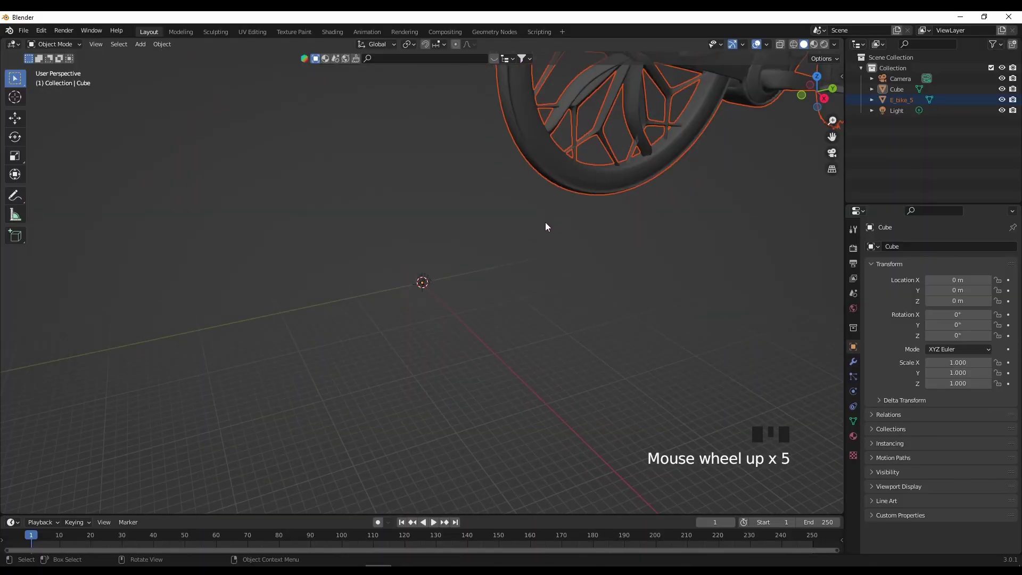
pyautogui.moveTo(546, 228); pyautogui.dragTo(595, 236, button='middle')
pyautogui.press('s')
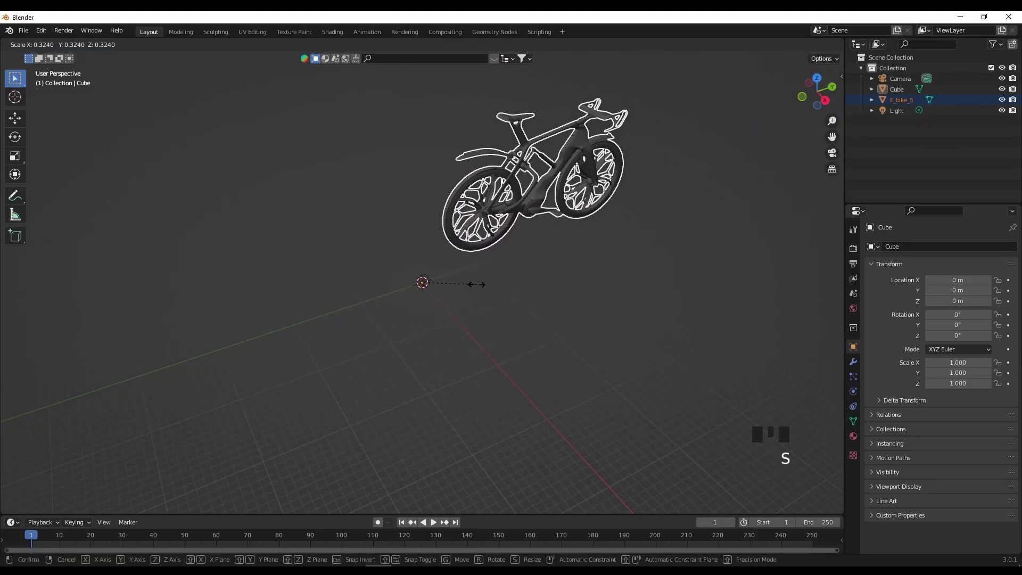
pyautogui.click(468, 261)
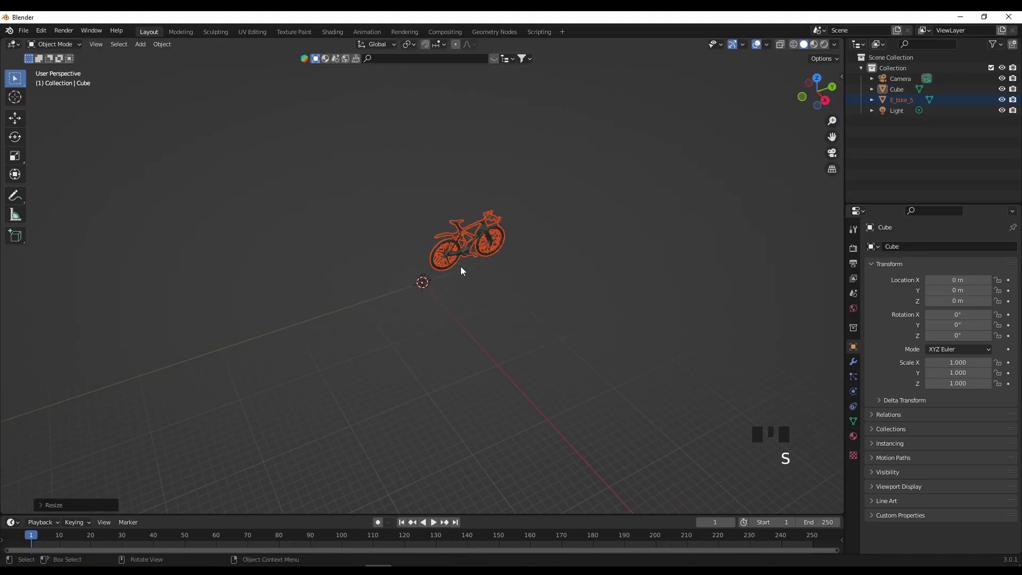
# Deselect the bike and examine its frame, handlebar area and wheels up close and from several angles
pyautogui.keyDown('shift'); pyautogui.scroll(1, 543, 237); pyautogui.keyUp('shift')
pyautogui.scroll(3, 408, 371)
pyautogui.moveTo(408, 370); pyautogui.dragTo(317, 268, button='middle')
pyautogui.scroll(-3, 267, 430)
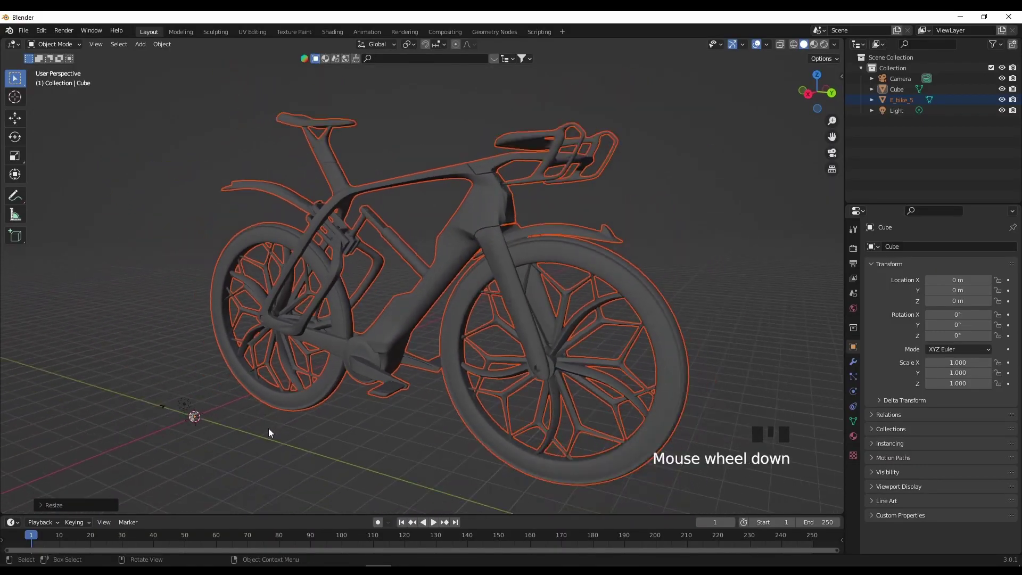
pyautogui.click(268, 430)
pyautogui.moveTo(268, 430); pyautogui.dragTo(511, 257, button='middle')
pyautogui.scroll(5, 476, 238)
pyautogui.scroll(3, 441, 346)
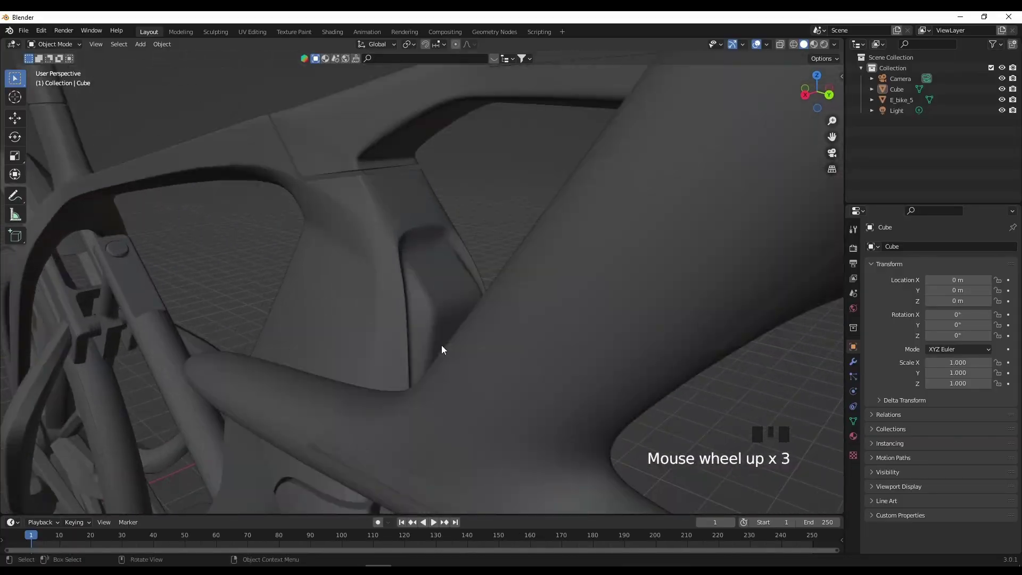
pyautogui.moveTo(440, 346); pyautogui.dragTo(383, 370, button='middle')
pyautogui.scroll(-3, 445, 368)
pyautogui.moveTo(445, 369); pyautogui.dragTo(609, 247, button='middle')
pyautogui.scroll(-2, 495, 317)
pyautogui.scroll(-1, 609, 247)
# Set the viewport lighting to MatCap and shade the bike with the glossy dark red sphere
pyautogui.click(834, 43)
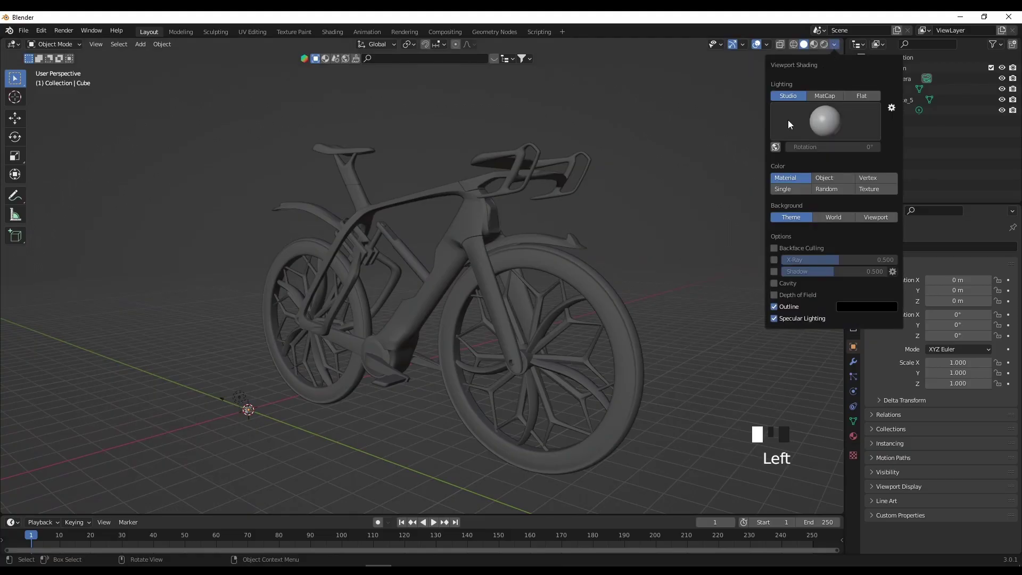
pyautogui.click(823, 98)
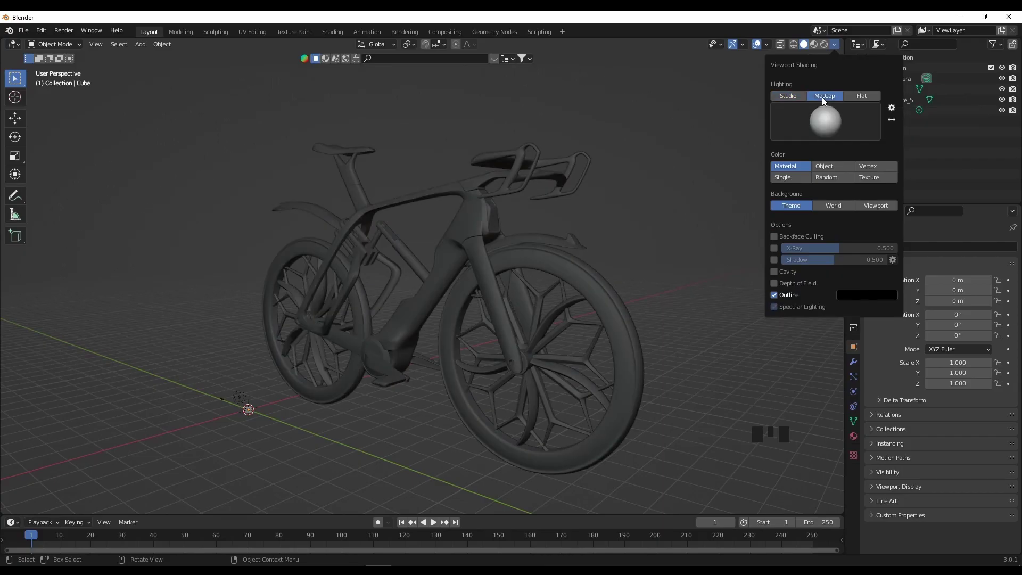
pyautogui.click(820, 127)
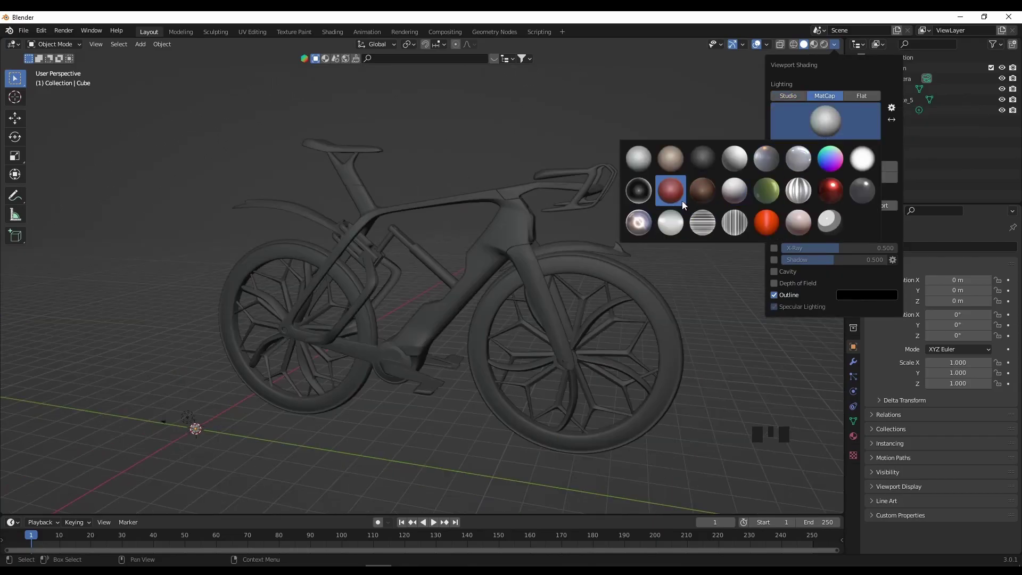
pyautogui.click(682, 200)
pyautogui.click(829, 127)
pyautogui.click(830, 190)
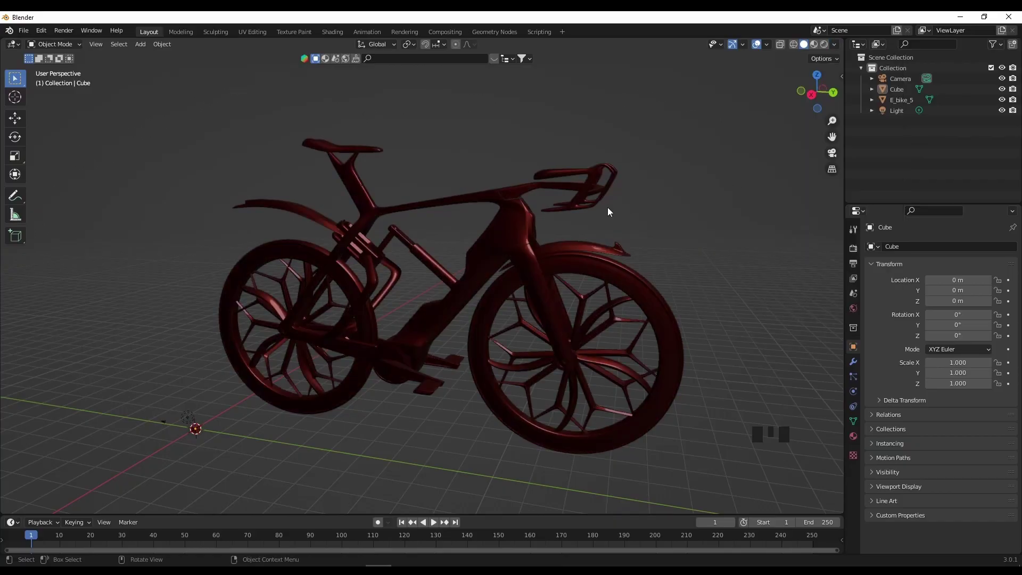
pyautogui.moveTo(599, 213)
pyautogui.mouseDown(button='middle')
pyautogui.moveTo(657, 212)
pyautogui.moveTo(513, 255)
pyautogui.moveTo(509, 269)
pyautogui.mouseUp(button='middle')
pyautogui.scroll(2, 523, 257)
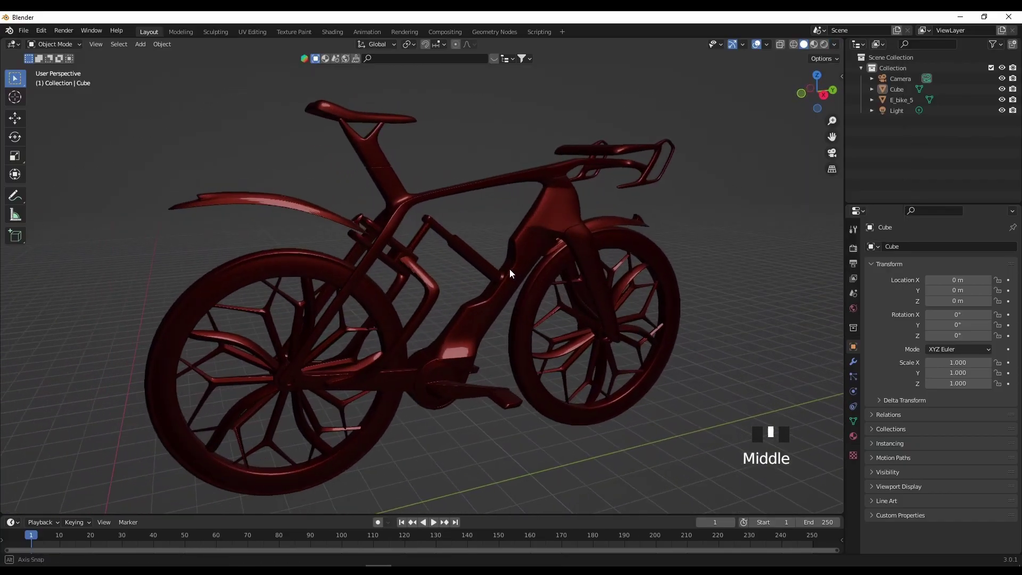
# Replace the red MatCap with the glossy light grey sphere and view the bike from the front side
pyautogui.click(835, 44)
pyautogui.click(825, 117)
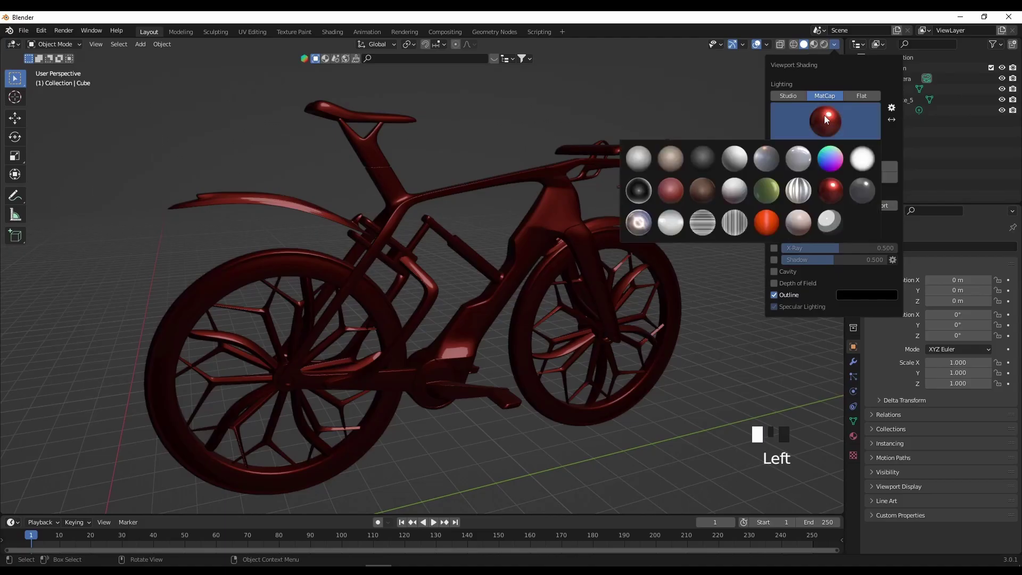
pyautogui.click(794, 154)
pyautogui.moveTo(624, 208)
pyautogui.mouseDown(button='middle')
pyautogui.moveTo(566, 197)
pyautogui.moveTo(555, 376)
pyautogui.moveTo(599, 360)
pyautogui.mouseUp(button='middle')
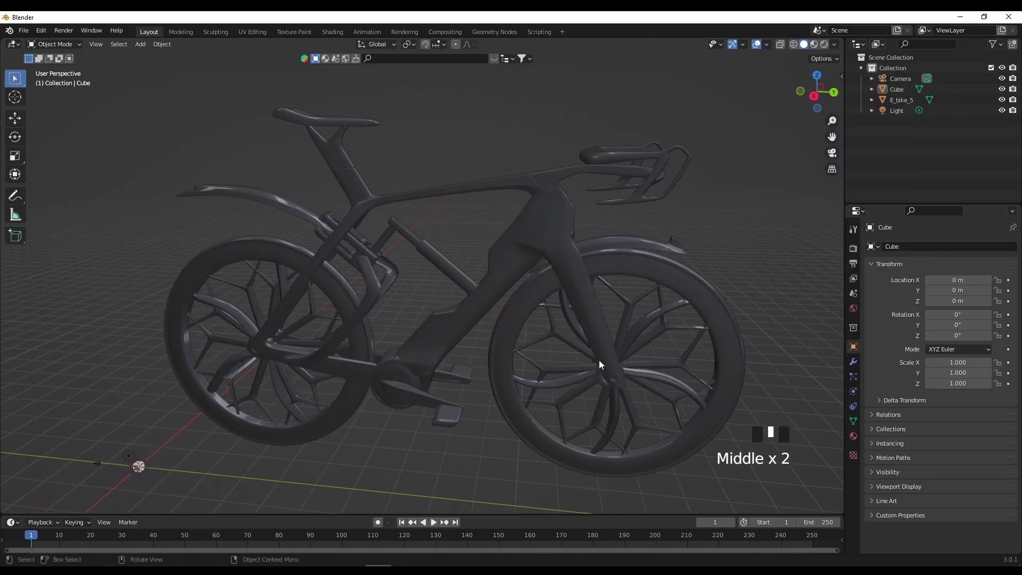
# Compare the bike in Material Preview, Rendered, Solid and Wireframe viewport shading
pyautogui.click(816, 46)
pyautogui.moveTo(574, 248)
pyautogui.mouseDown(button='middle')
pyautogui.moveTo(683, 249)
pyautogui.moveTo(506, 270)
pyautogui.moveTo(710, 254)
pyautogui.moveTo(765, 264)
pyautogui.moveTo(507, 306)
pyautogui.moveTo(636, 204)
pyautogui.moveTo(480, 228)
pyautogui.moveTo(496, 230)
pyautogui.moveTo(354, 226)
pyautogui.moveTo(404, 219)
pyautogui.mouseUp(button='middle')
pyautogui.click(835, 44)
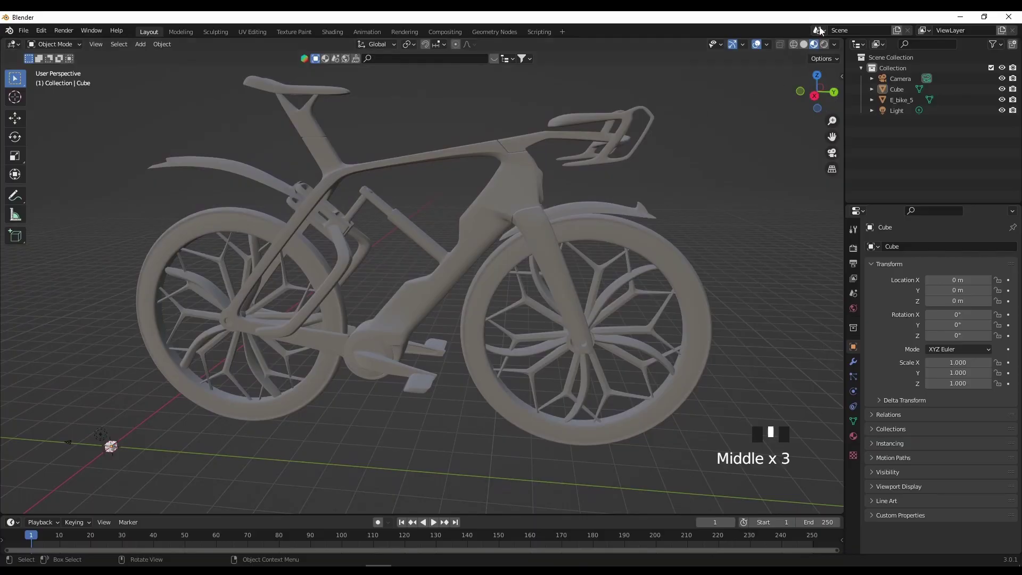
pyautogui.click(834, 44)
pyautogui.click(825, 45)
pyautogui.click(804, 44)
pyautogui.click(804, 44)
pyautogui.click(804, 44)
pyautogui.click(794, 45)
pyautogui.moveTo(656, 137)
pyautogui.mouseDown(button='middle')
pyautogui.moveTo(594, 232)
pyautogui.moveTo(475, 224)
pyautogui.moveTo(355, 236)
pyautogui.moveTo(361, 261)
pyautogui.mouseUp(button='middle')
pyautogui.scroll(-3, 360, 261)
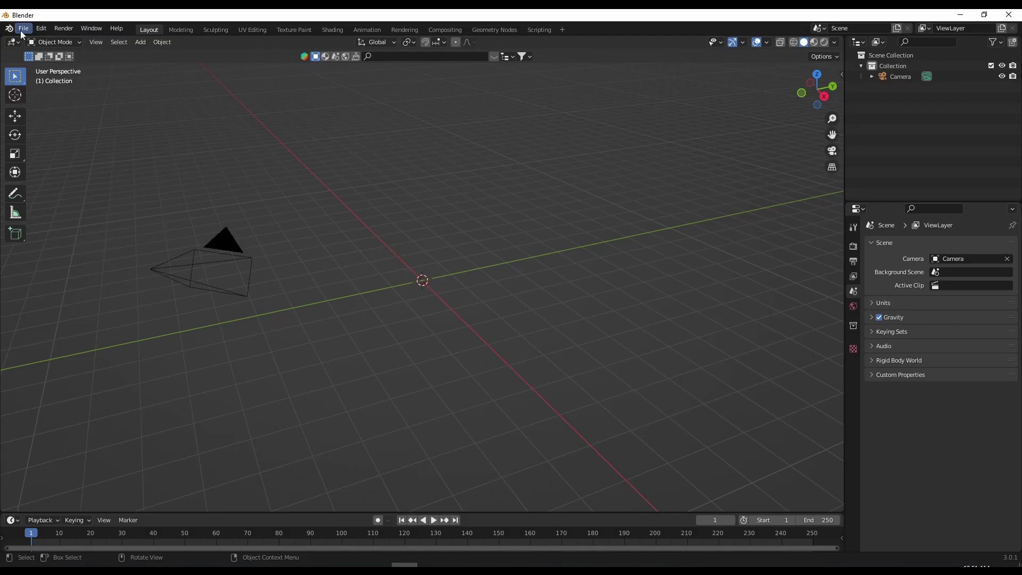
# Import "E bike 5.STEP" from the Desktop as STEP with linear deflection 2.00 and angular deflection 0.23
pyautogui.click(23, 29)
pyautogui.click(26, 29)
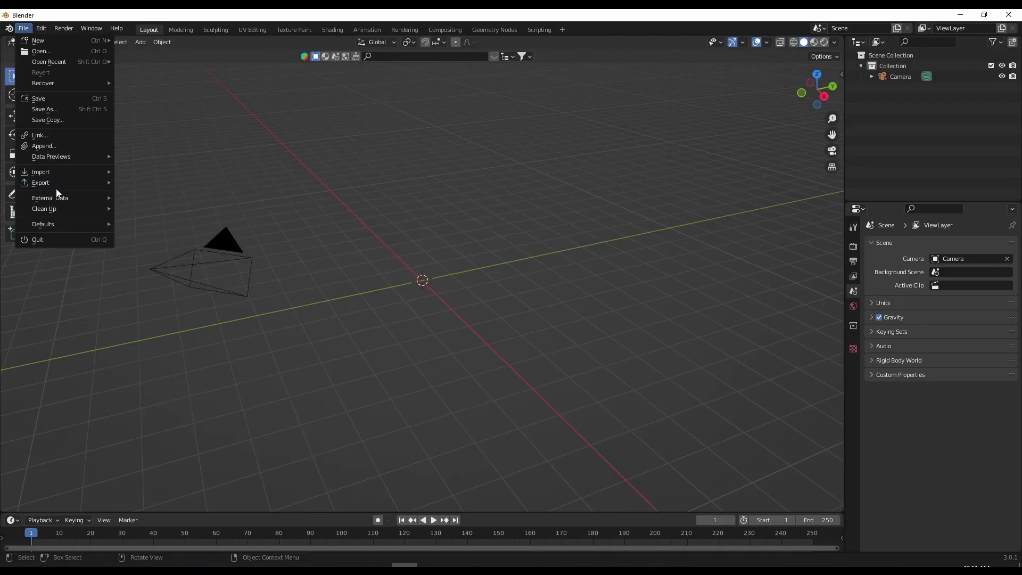
pyautogui.moveTo(35, 174)
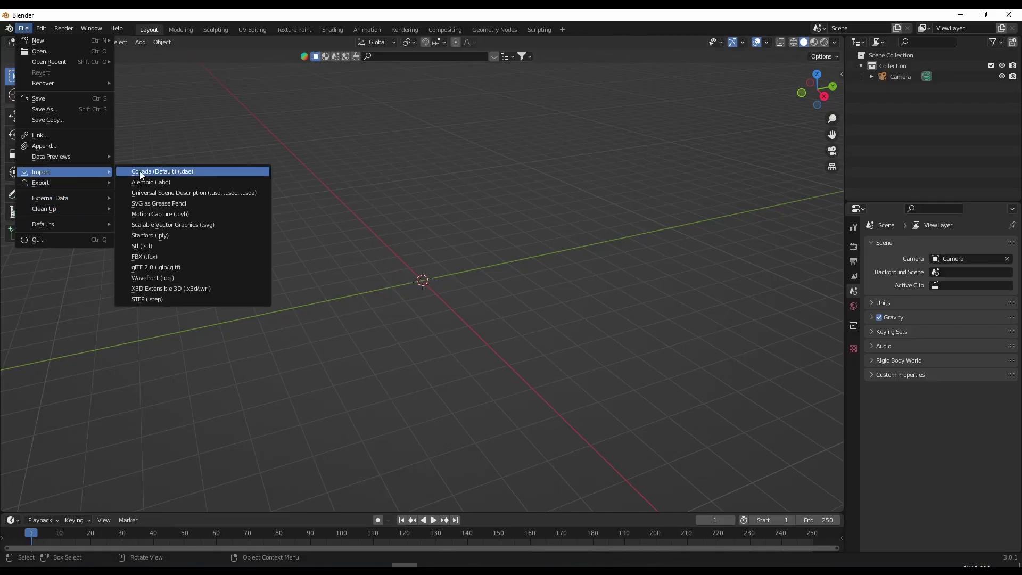
pyautogui.click(147, 300)
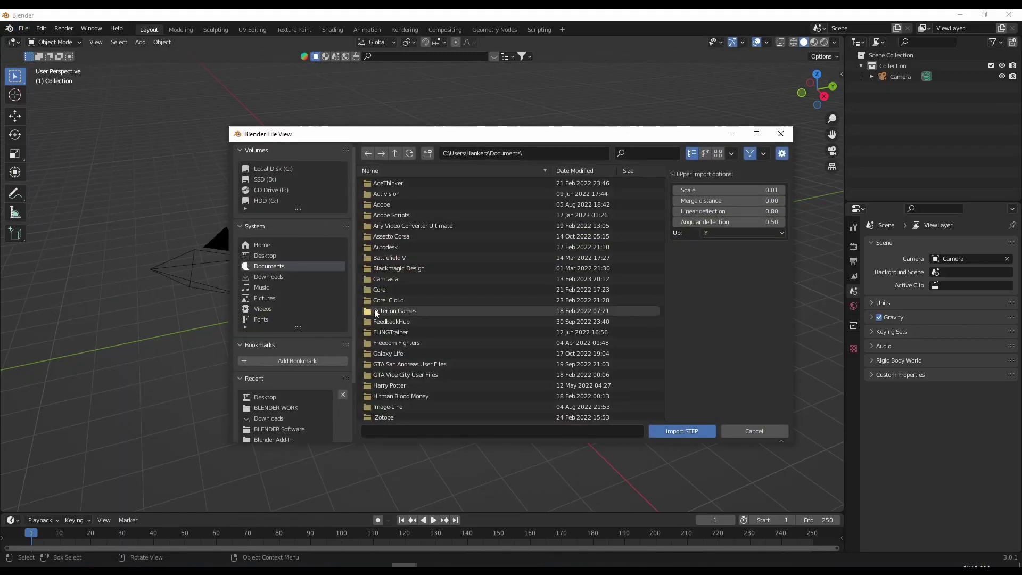
pyautogui.click(271, 259)
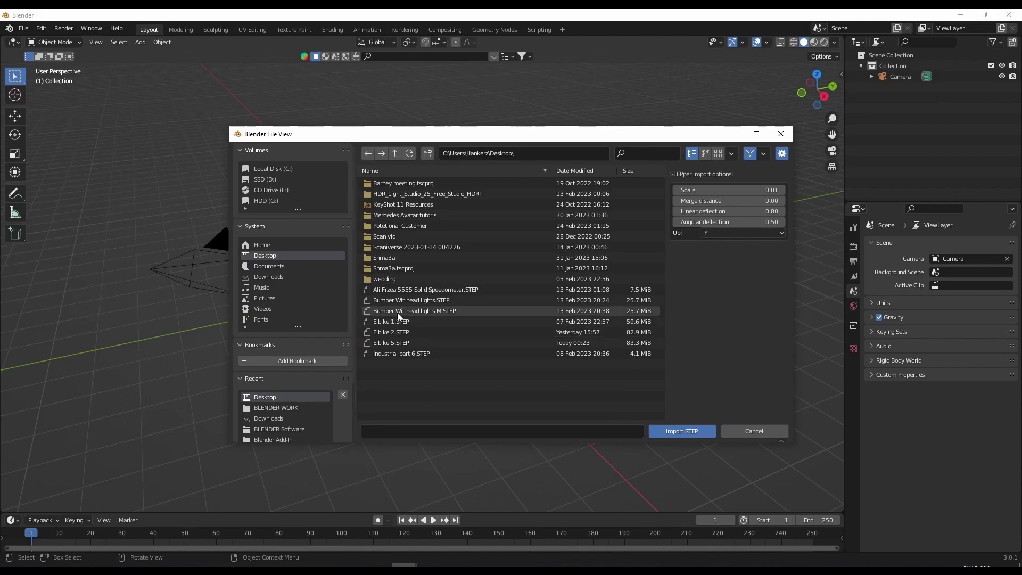
pyautogui.click(401, 346)
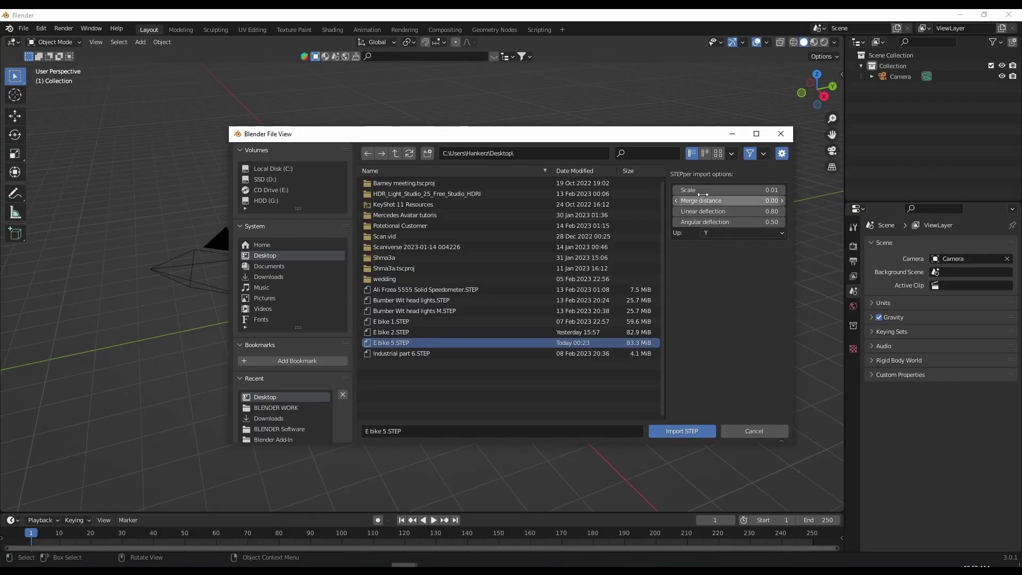
pyautogui.moveTo(653, 134); pyautogui.dragTo(569, 121)
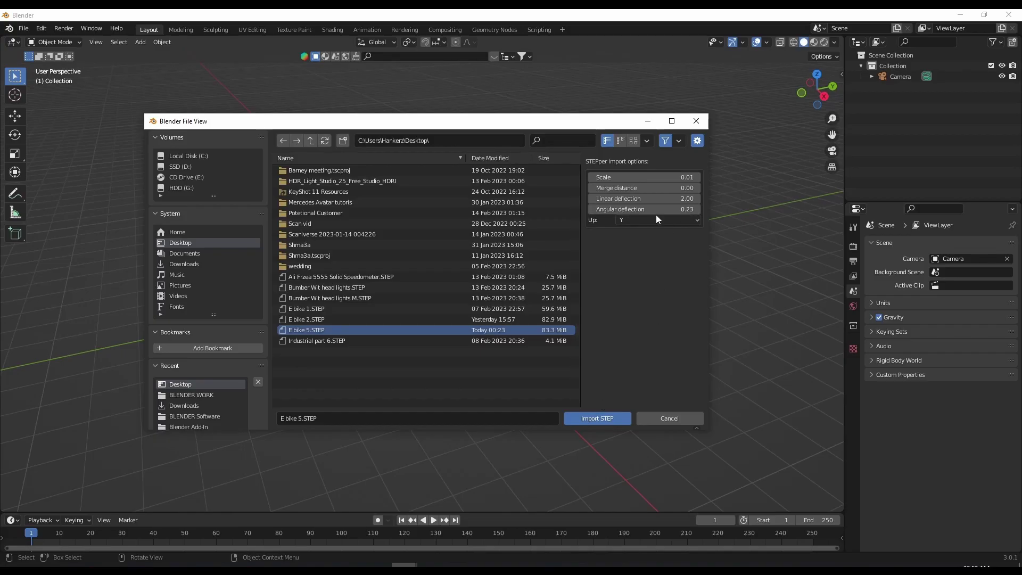
pyautogui.click(595, 415)
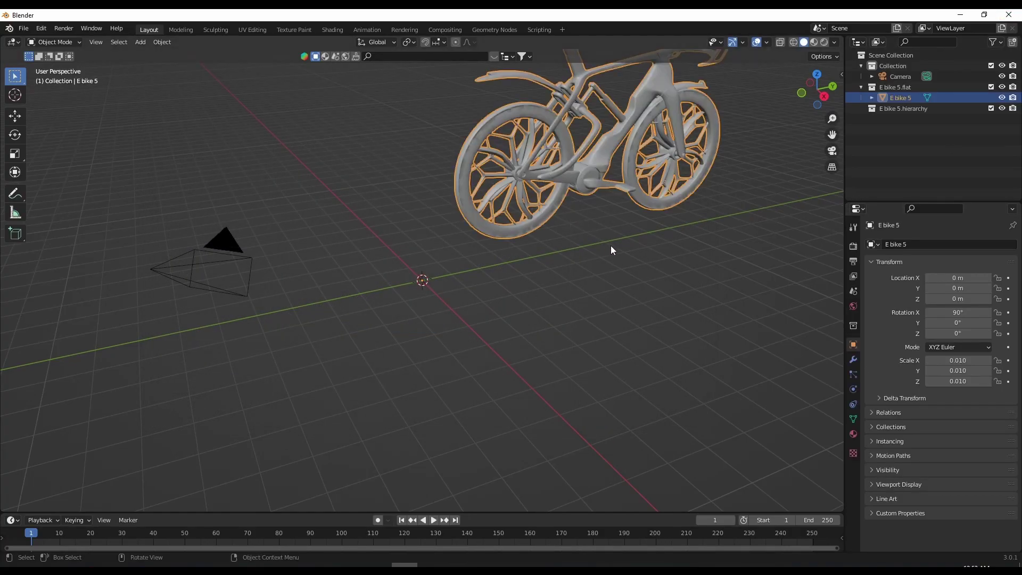
# Frame the imported STEP bike and examine its frame, seat tube and wheel surfaces up close
pyautogui.press('KP_Decimal')
pyautogui.scroll(5, 444, 376)
pyautogui.moveTo(568, 266); pyautogui.dragTo(515, 308, button='middle')
pyautogui.scroll(10, 621, 251)
pyautogui.moveTo(543, 253); pyautogui.dragTo(491, 348, button='middle')
pyautogui.scroll(-6, 442, 340)
pyautogui.scroll(5, 491, 348)
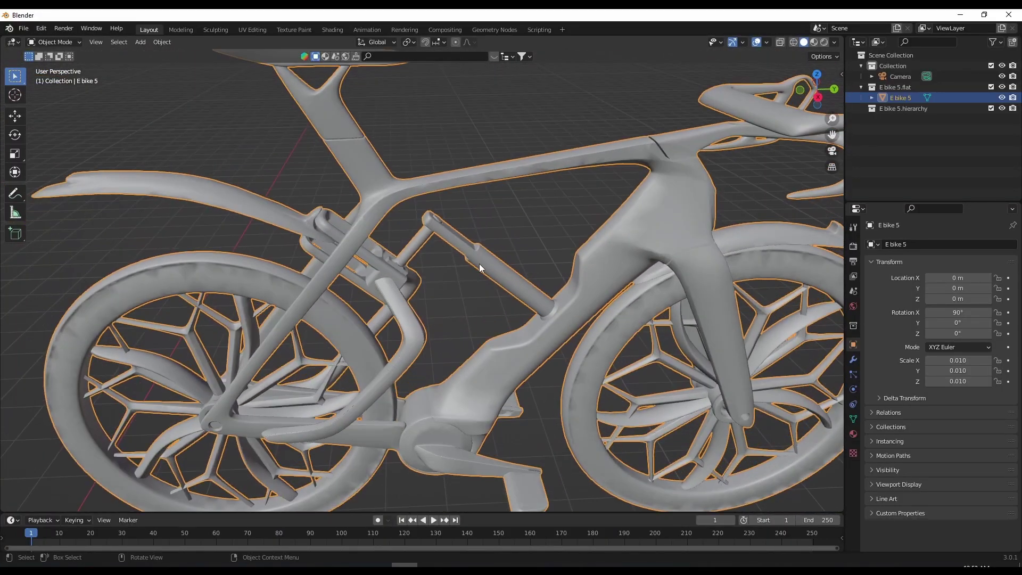
pyautogui.moveTo(480, 263); pyautogui.dragTo(431, 323, button='middle')
pyautogui.scroll(5, 364, 257)
pyautogui.moveTo(388, 215); pyautogui.dragTo(828, 96, button='middle')
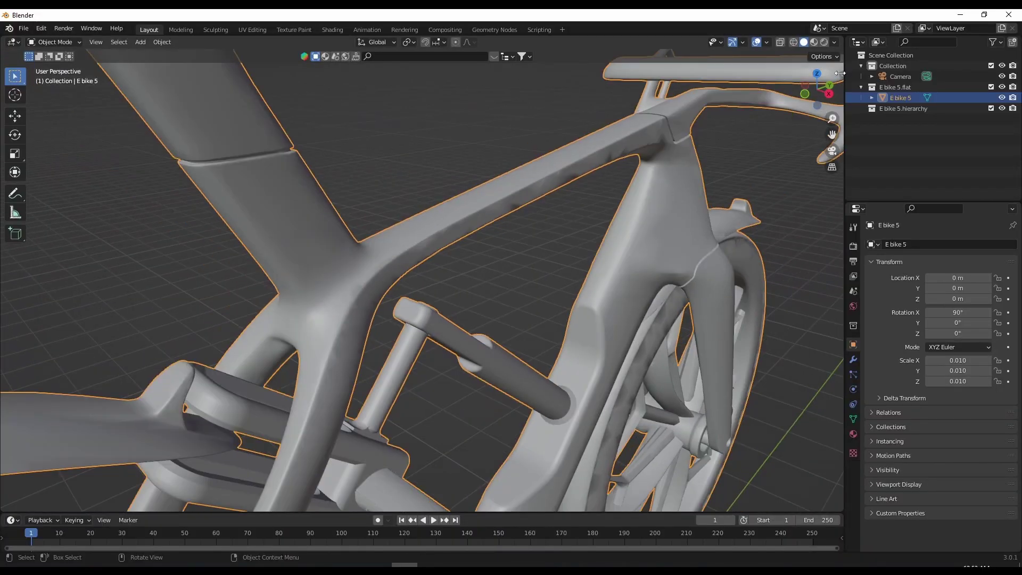
# Rebuild the selected bike in STEPper with linear deflection 1.85 and angular deflection 0.11
pyautogui.click(840, 73)
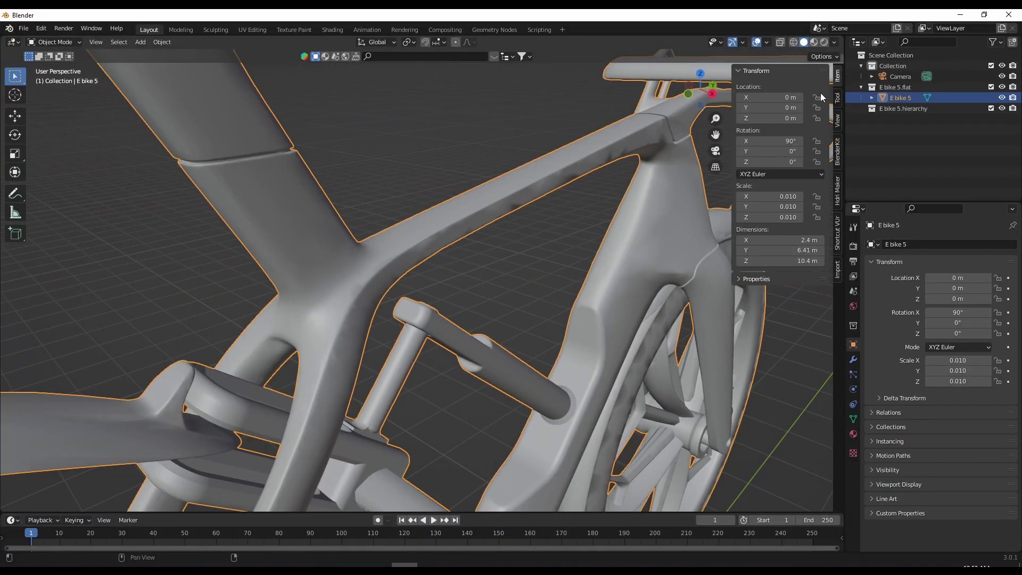
pyautogui.click(838, 266)
pyautogui.scroll(-4, 679, 249)
pyautogui.moveTo(673, 254)
pyautogui.mouseDown(button='middle')
pyautogui.moveTo(630, 254)
pyautogui.moveTo(672, 257)
pyautogui.mouseUp(button='middle')
pyautogui.moveTo(778, 100); pyautogui.dragTo(814, 100)
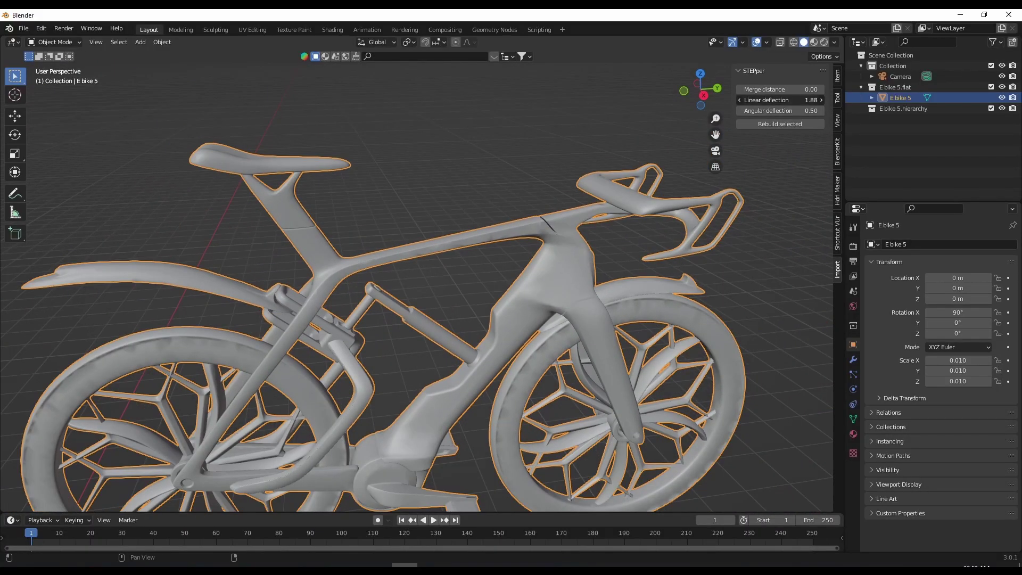
pyautogui.moveTo(799, 100); pyautogui.dragTo(796, 100)
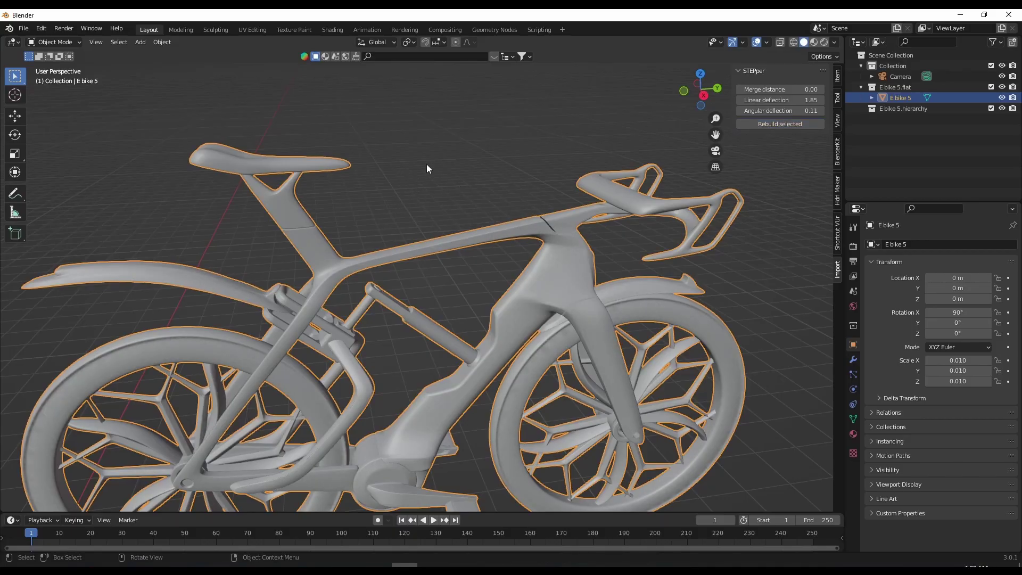
# Examine the rebuilt bike's frame and fork surfaces up close, deselect it and view it from several angles
pyautogui.moveTo(428, 267); pyautogui.dragTo(796, 124, button='middle')
pyautogui.moveTo(497, 334); pyautogui.dragTo(633, 254, button='middle')
pyautogui.scroll(-2, 634, 254)
pyautogui.scroll(8, 634, 255)
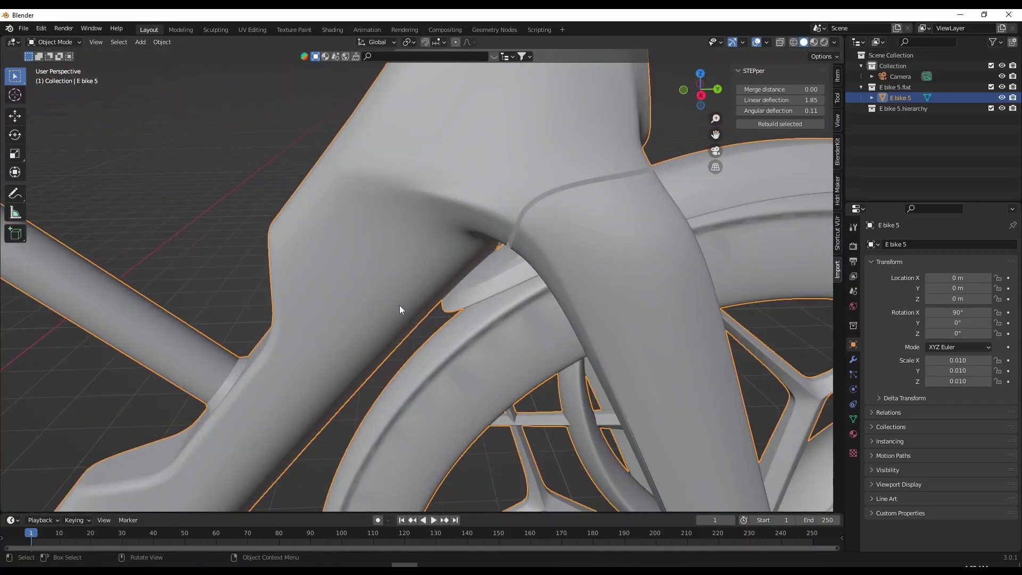
pyautogui.moveTo(399, 305); pyautogui.dragTo(430, 335, button='middle')
pyautogui.scroll(-10, 430, 336)
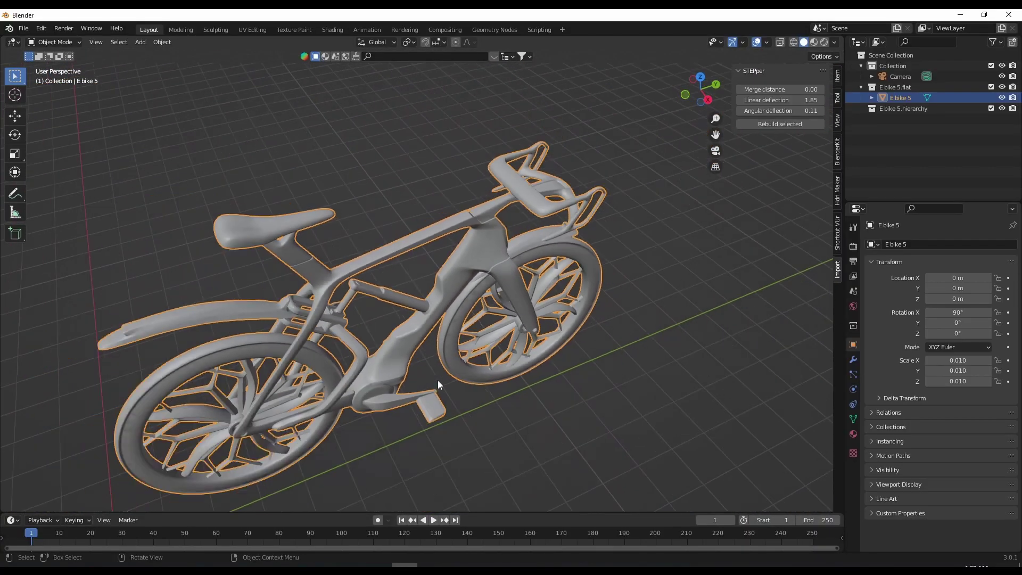
pyautogui.moveTo(438, 380); pyautogui.dragTo(325, 460, button='middle')
pyautogui.click(299, 446)
pyautogui.moveTo(274, 431); pyautogui.dragTo(632, 394, button='middle')
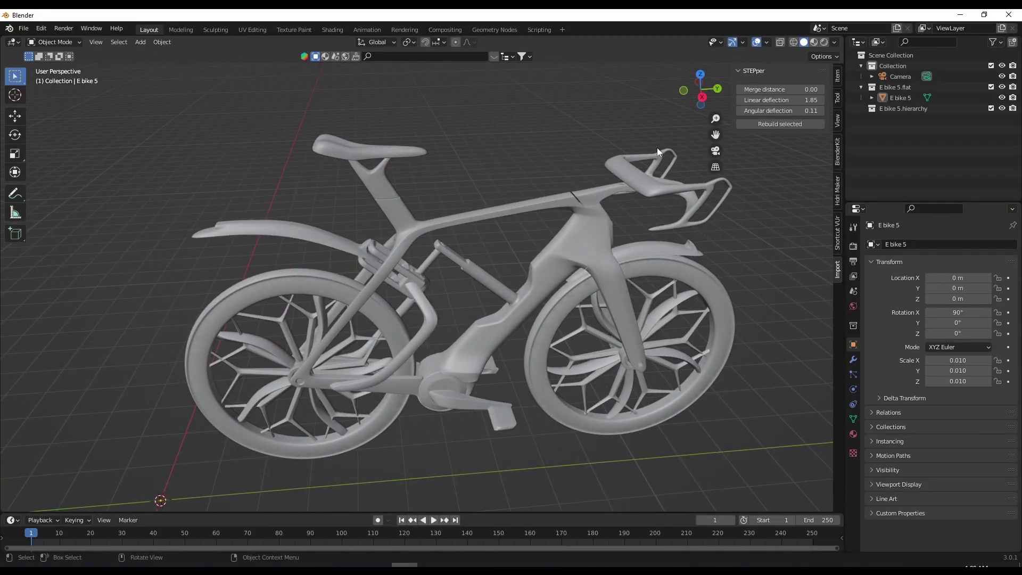
pyautogui.moveTo(505, 307); pyautogui.dragTo(405, 250, button='middle')
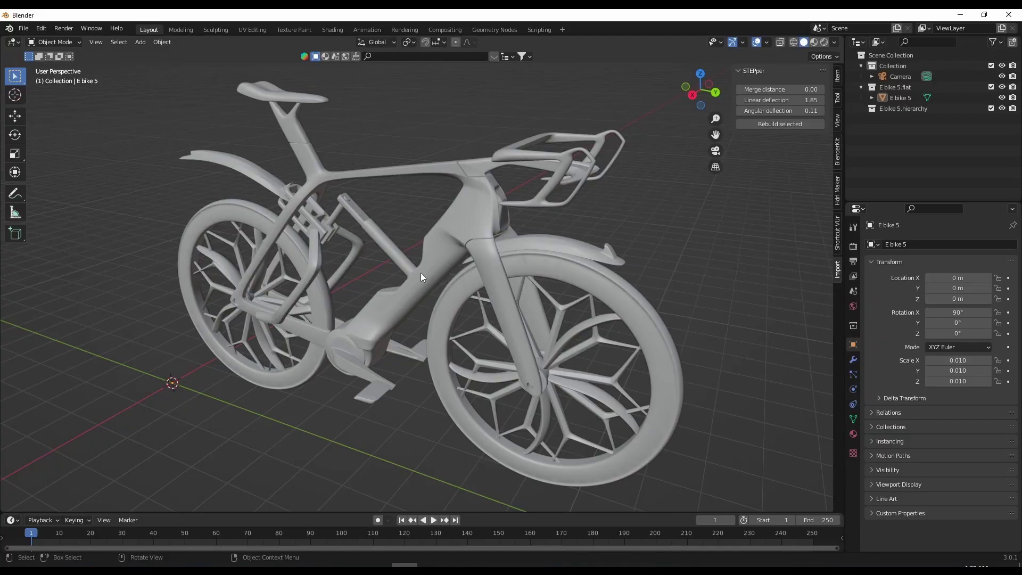
# Select the bike, enter Edit Mode and examine its mesh topology along the frame and wheels
pyautogui.click(273, 206)
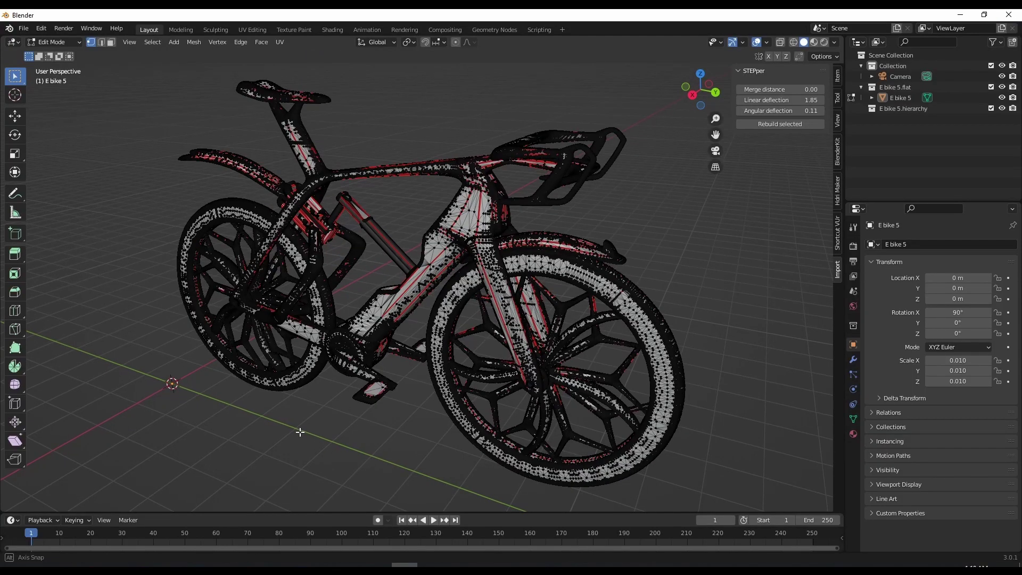
pyautogui.moveTo(302, 429); pyautogui.dragTo(442, 343, button='middle')
pyautogui.scroll(-4, 503, 391)
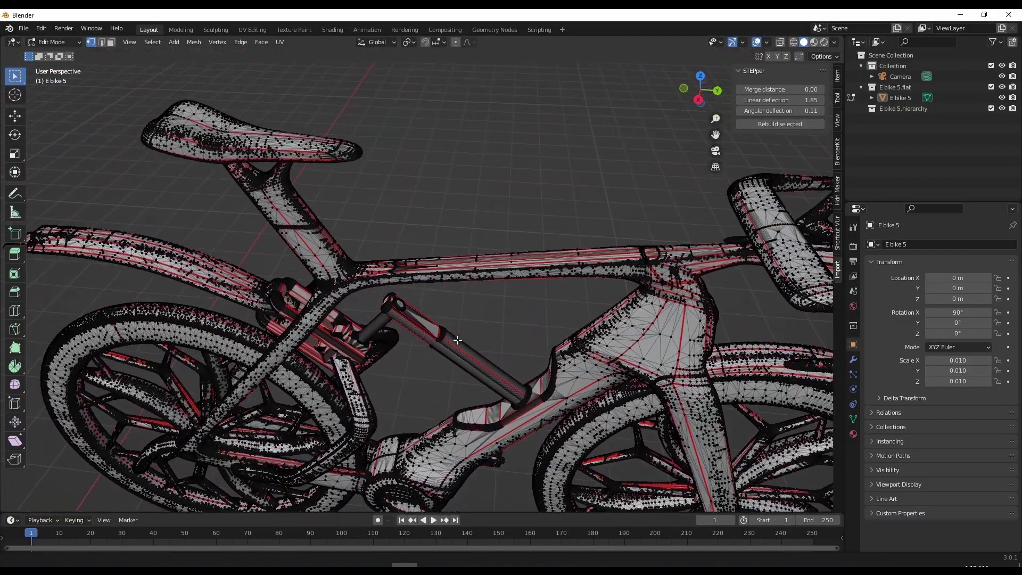
pyautogui.moveTo(504, 392); pyautogui.dragTo(418, 235, button='middle')
pyautogui.scroll(5, 518, 243)
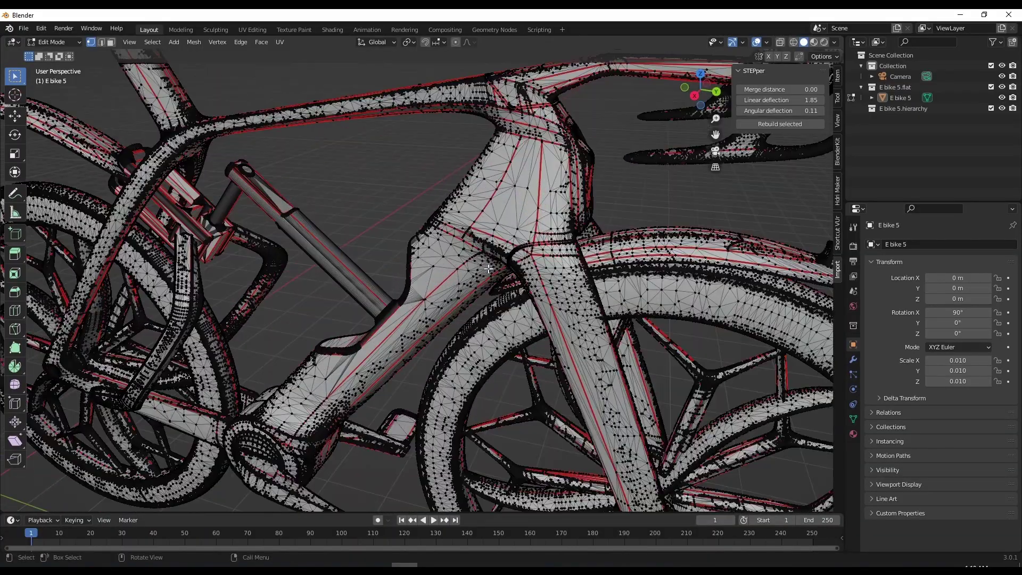
pyautogui.scroll(-6, 518, 243)
pyautogui.moveTo(517, 244); pyautogui.dragTo(376, 387, button='middle')
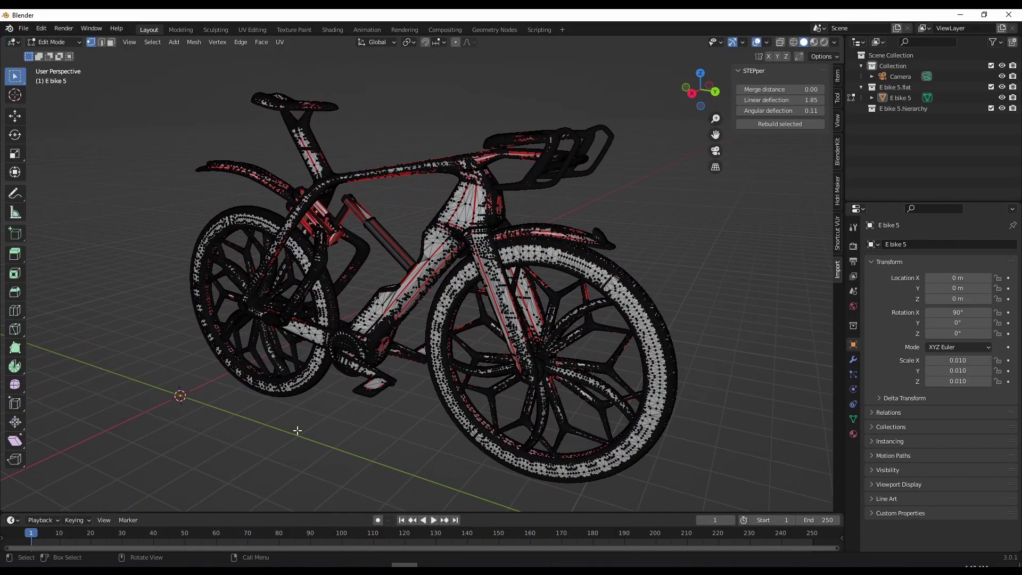